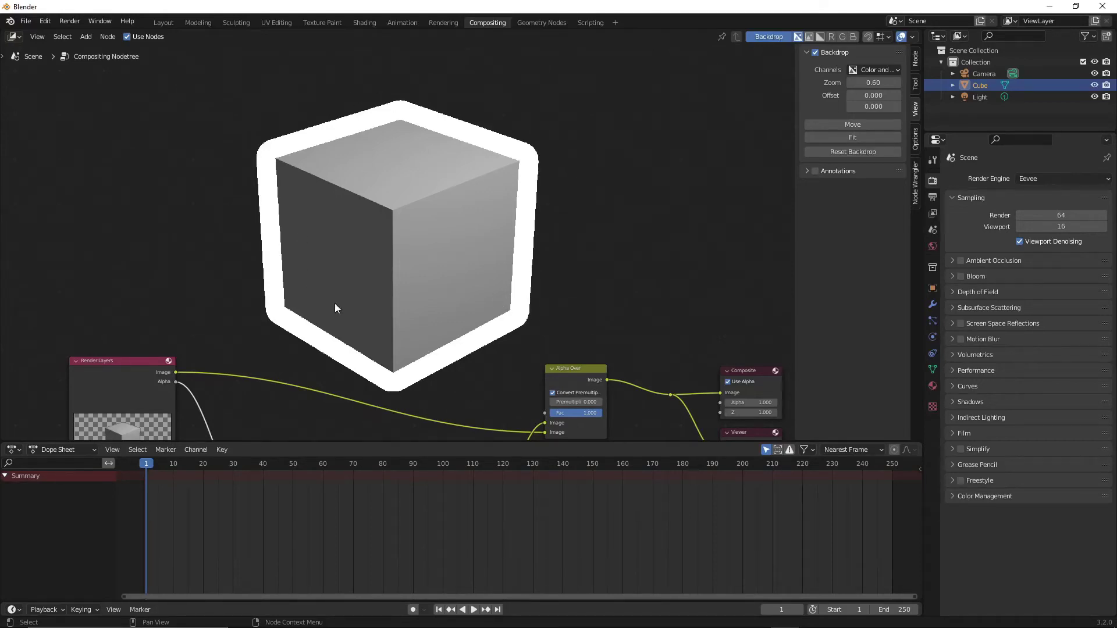
- Start a new General file from the File menu
{"action": "scroll", "coordinate": [407, 326], "scroll_direction": "down", "scroll_amount": 2}
{"action": "middle_click_drag", "start_coordinate": [474, 312], "coordinate": [362, 288]}
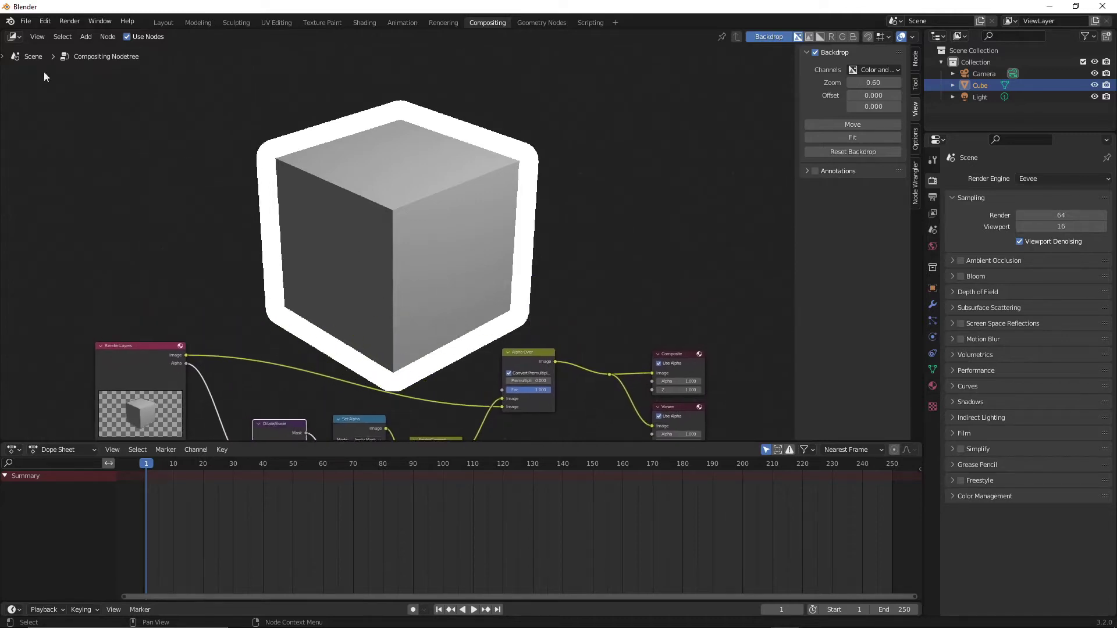
{"action": "left_click", "coordinate": [26, 20]}
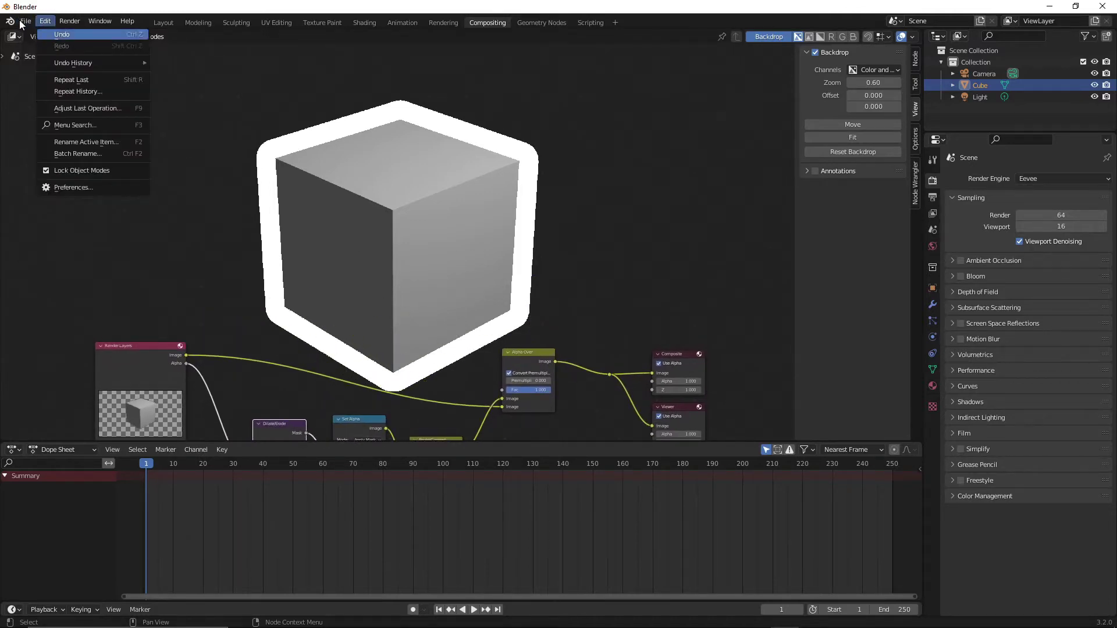
{"action": "mouse_move", "coordinate": [37, 32]}
{"action": "left_click", "coordinate": [138, 32]}
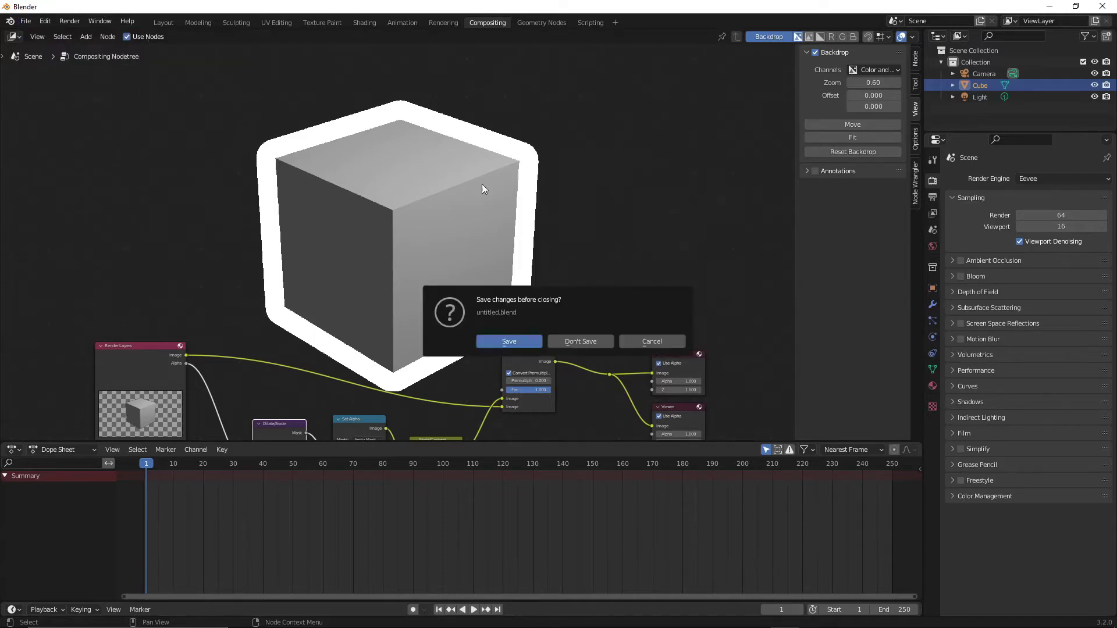
- Discard the old file's changes and enable Film > Transparent in Render Properties
{"action": "left_click", "coordinate": [581, 342]}
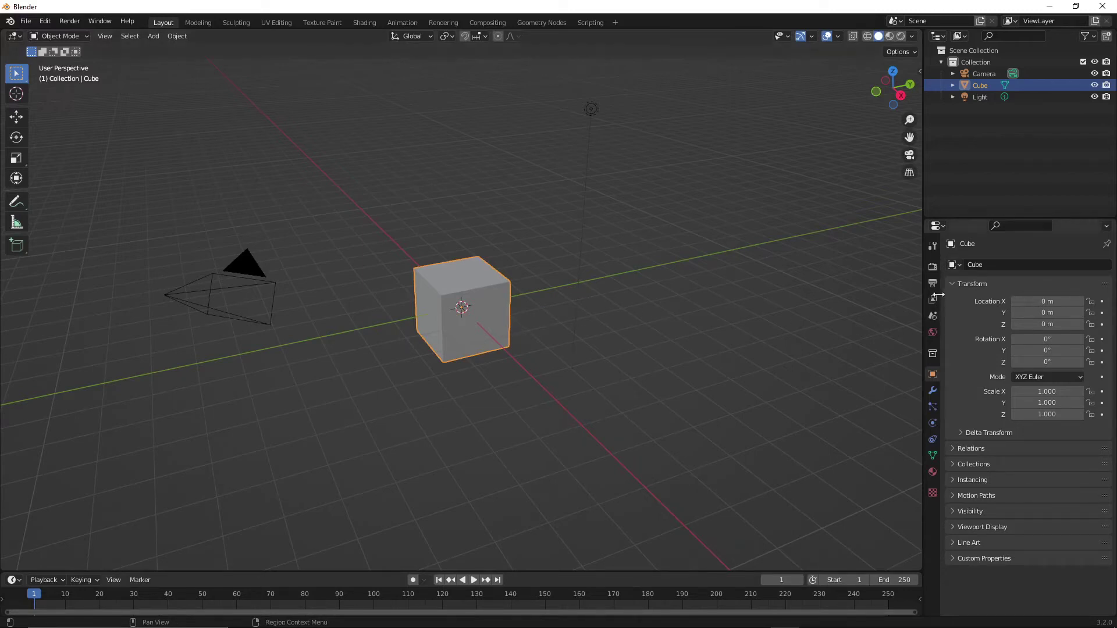
{"action": "left_click", "coordinate": [928, 265]}
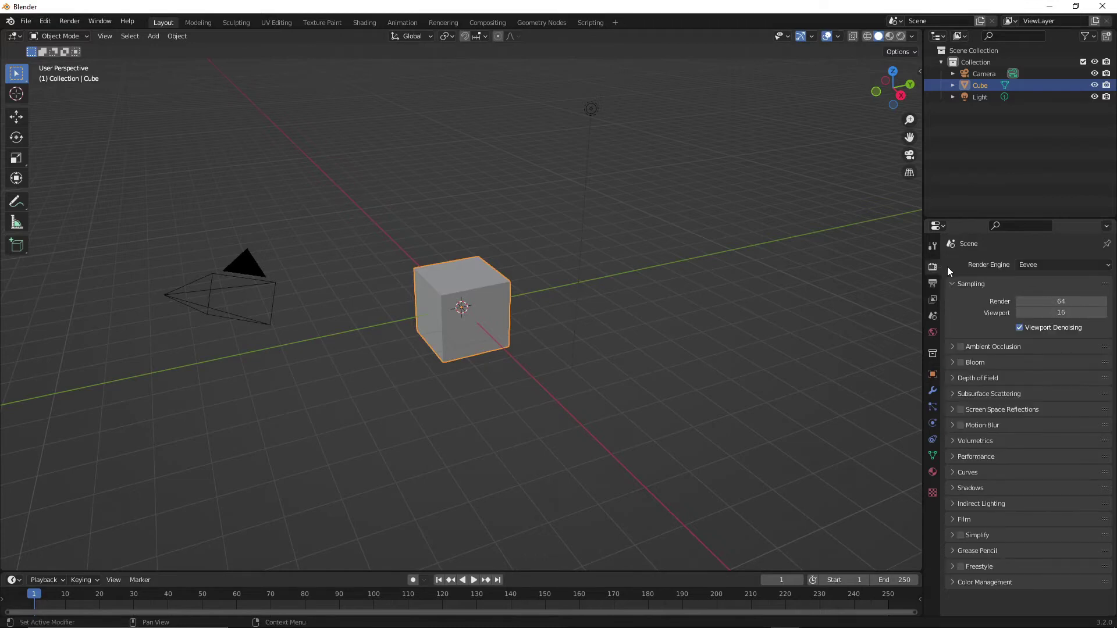
{"action": "left_click", "coordinate": [955, 519]}
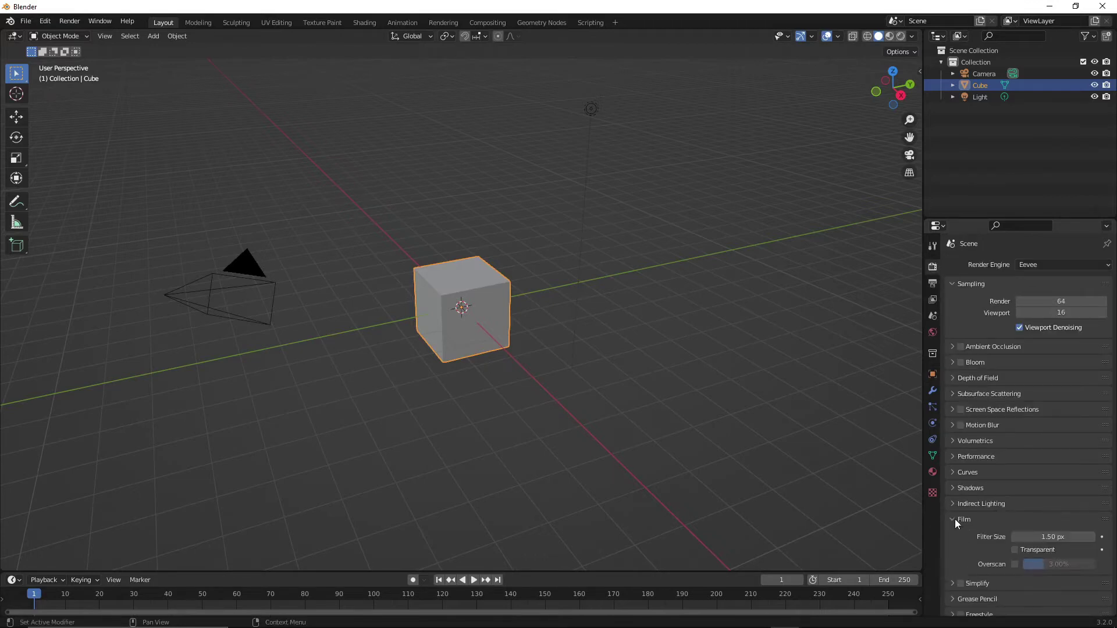
{"action": "left_click", "coordinate": [1014, 551]}
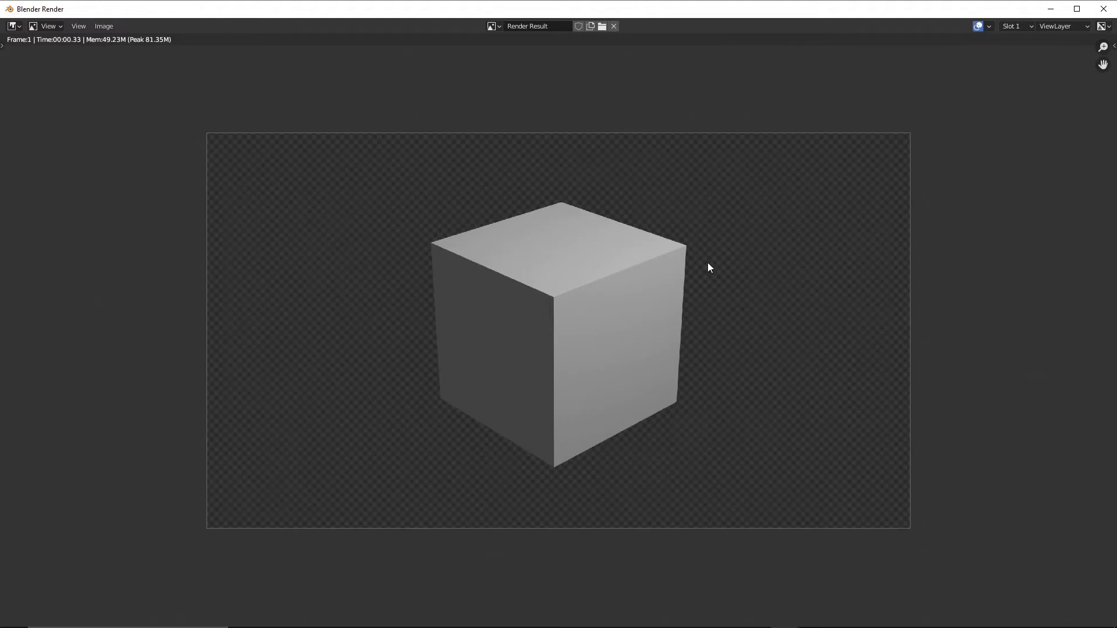
- Close the render window and enable Use Nodes in the Compositing workspace
{"action": "key", "text": "Escape"}
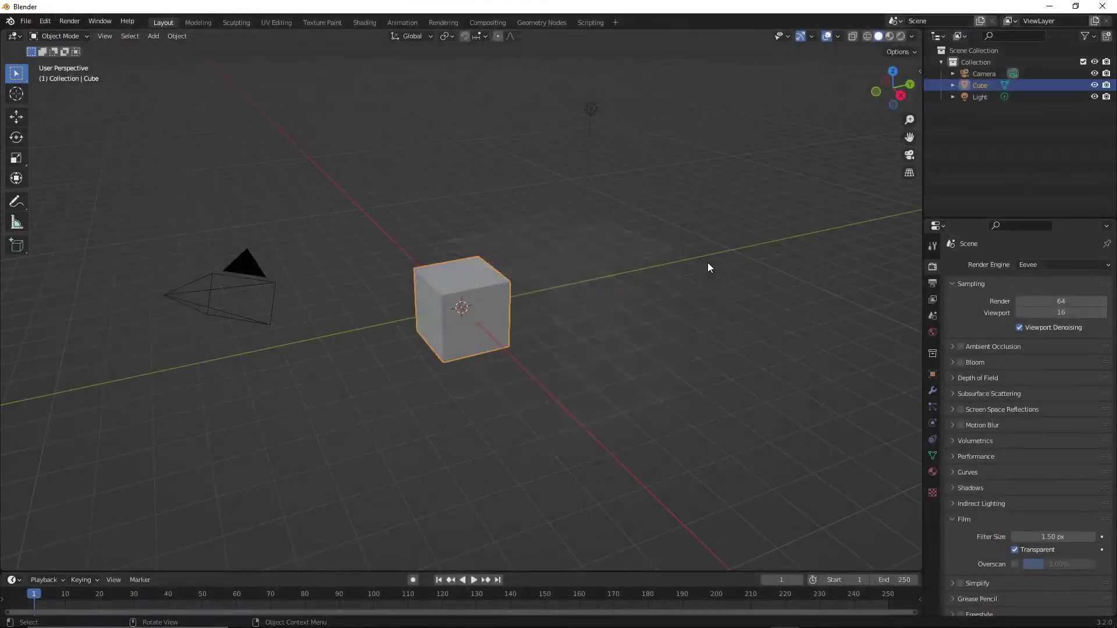
{"action": "left_click", "coordinate": [487, 22]}
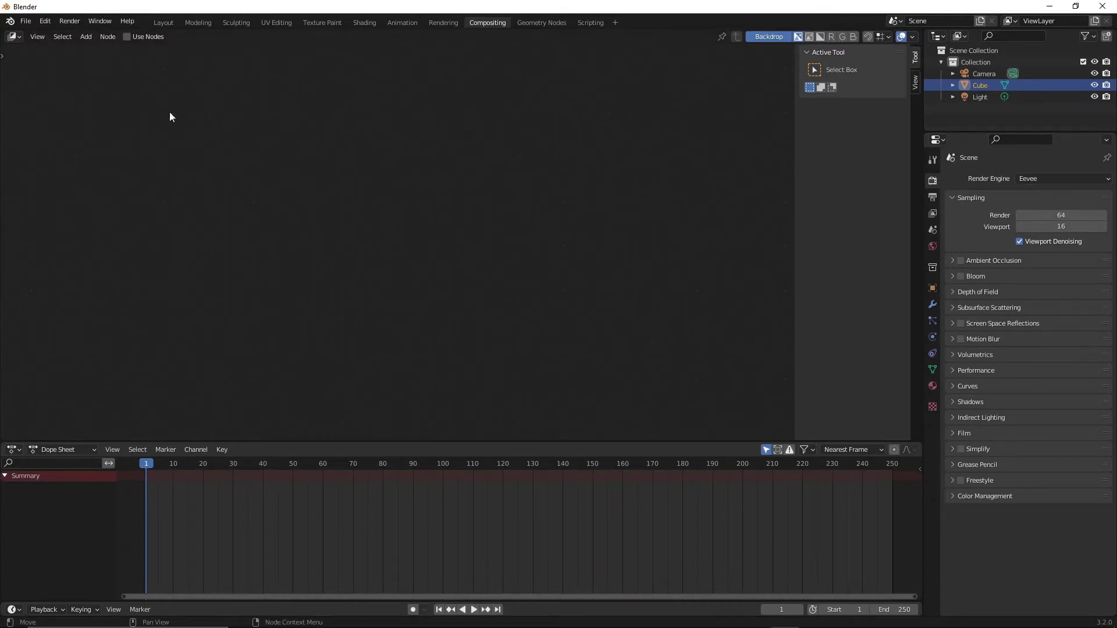
{"action": "left_click", "coordinate": [126, 37]}
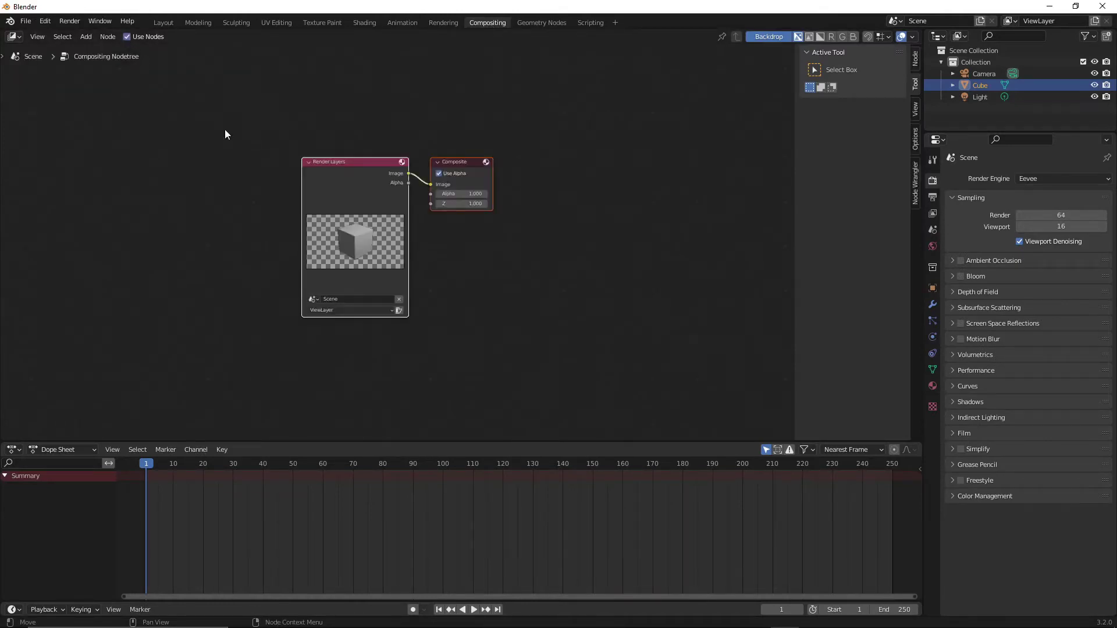
- Spread the nodes apart, Render Layers far left and Composite far right
{"action": "left_click", "coordinate": [329, 173]}
{"action": "left_click_drag", "start_coordinate": [357, 171], "coordinate": [90, 164]}
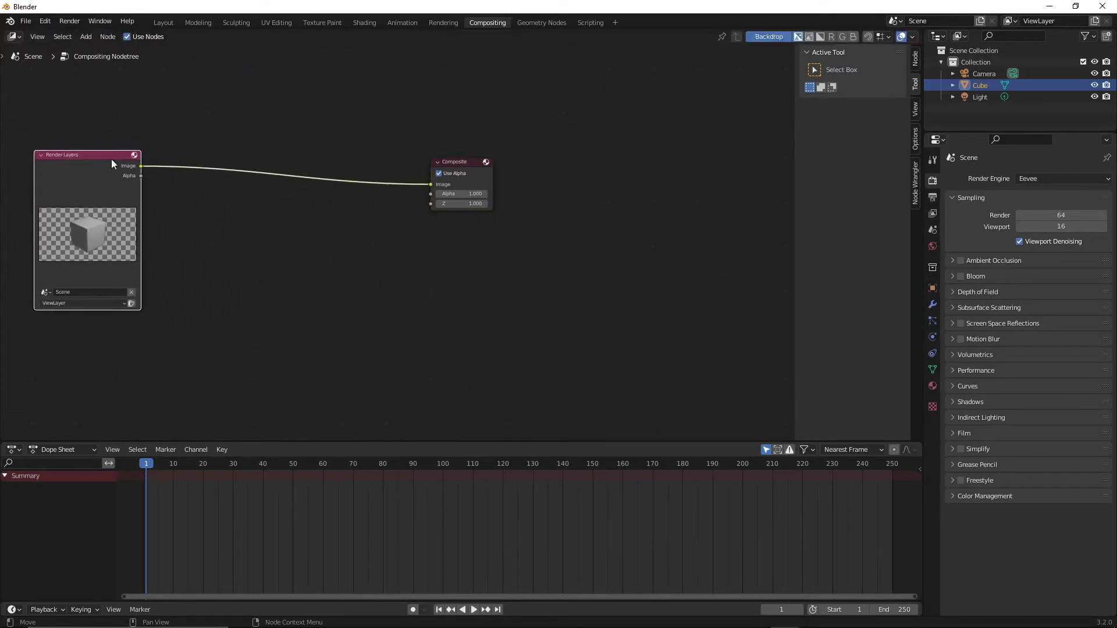
{"action": "left_click_drag", "start_coordinate": [461, 170], "coordinate": [714, 165]}
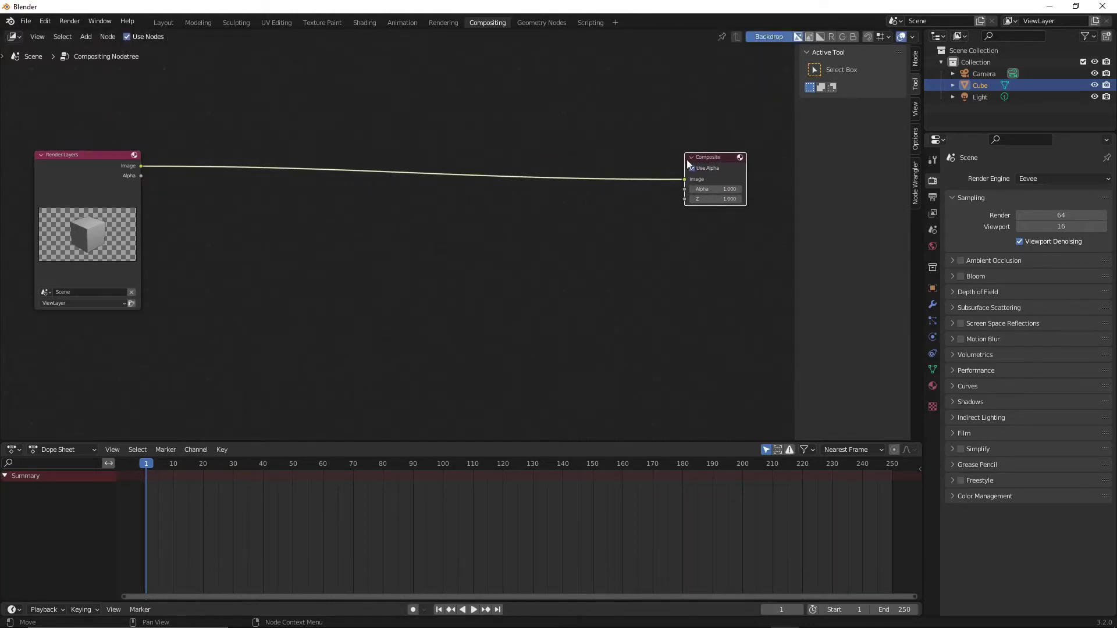
- Add a Reroute point on the link from Render Layers to Composite
{"action": "left_click", "coordinate": [87, 37]}
{"action": "mouse_move", "coordinate": [107, 173]}
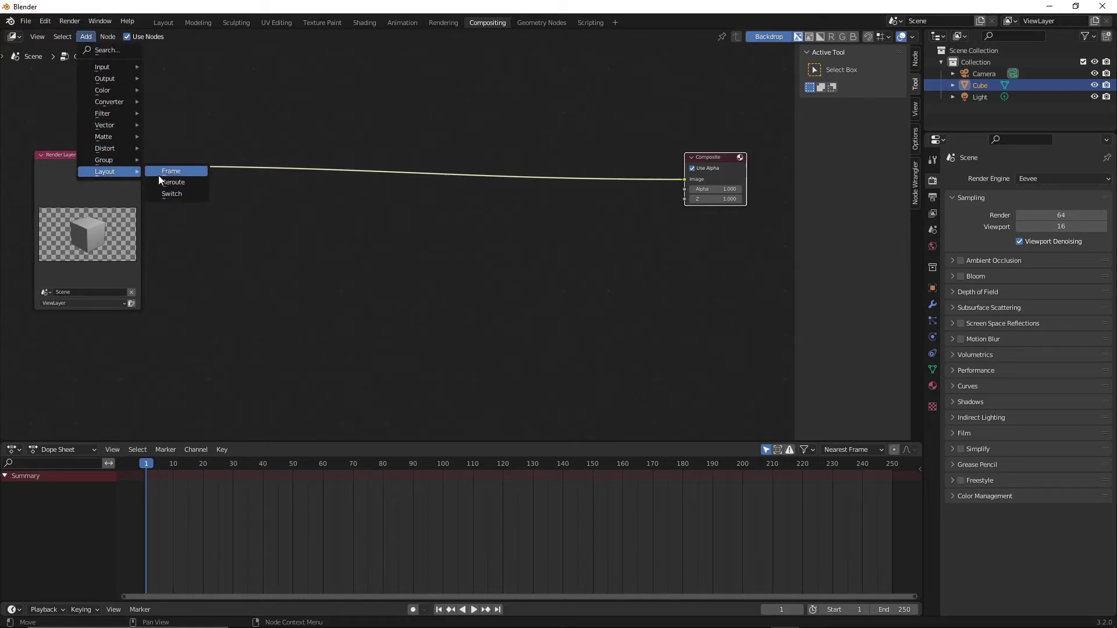
{"action": "left_click", "coordinate": [171, 181]}
{"action": "left_click", "coordinate": [592, 180]}
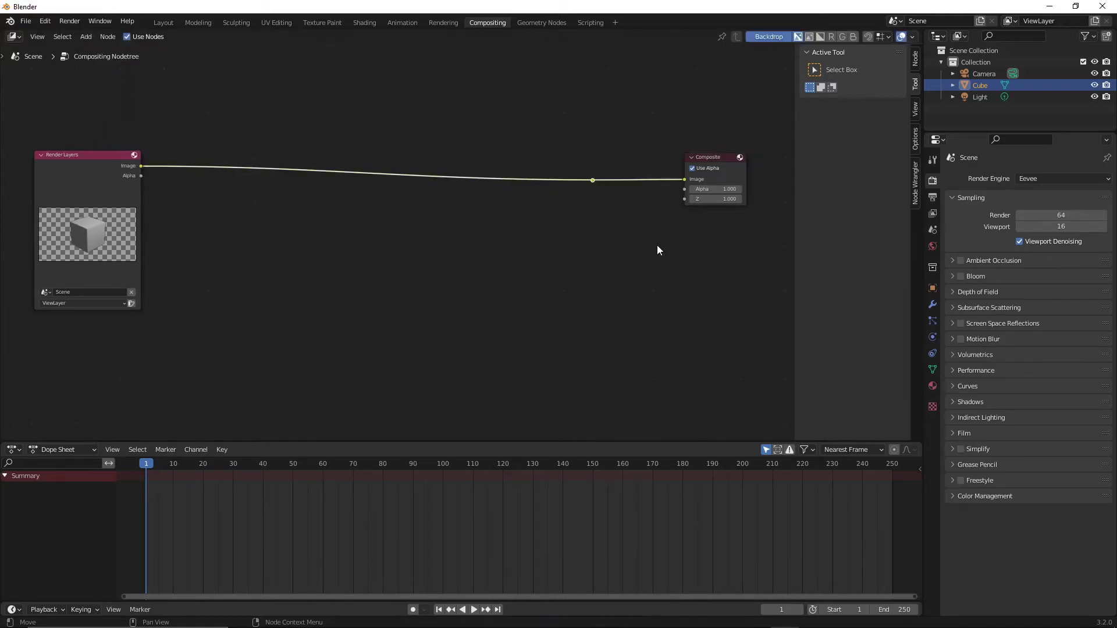
- Add a Viewer node below Composite, fed from the reroute point
{"action": "left_click", "coordinate": [86, 37]}
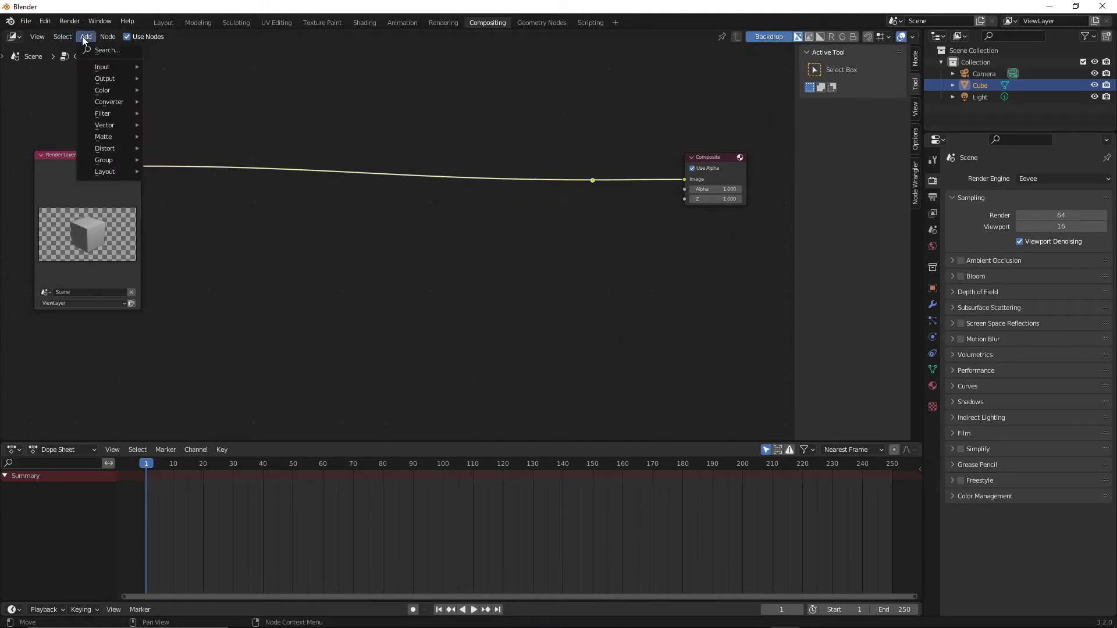
{"action": "mouse_move", "coordinate": [108, 79]}
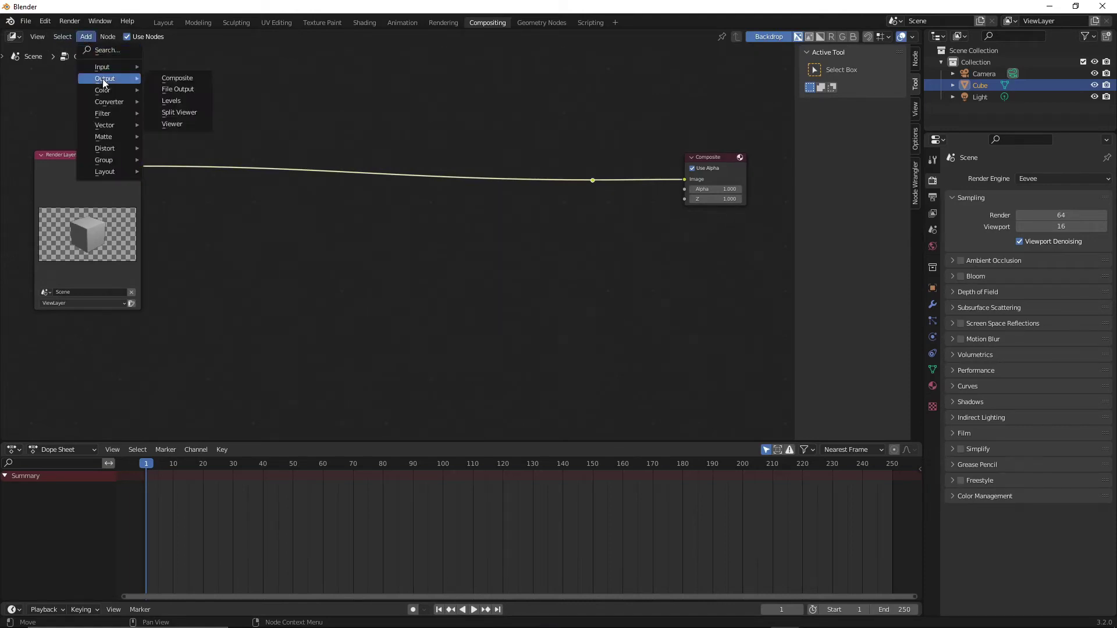
{"action": "left_click", "coordinate": [173, 124]}
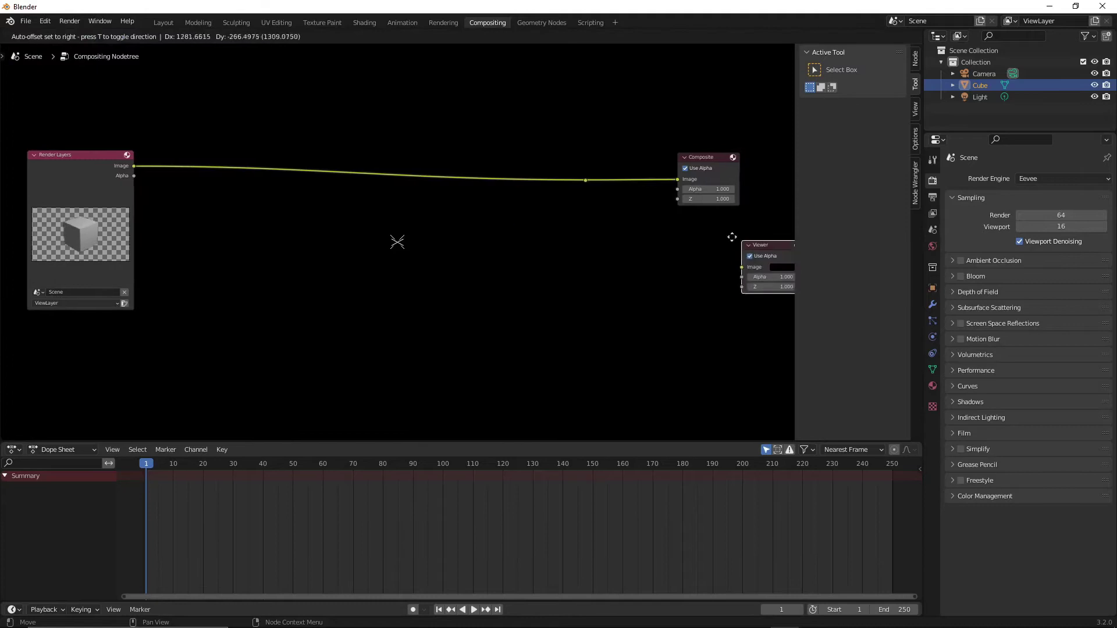
{"action": "left_click", "coordinate": [687, 227]}
{"action": "left_click_drag", "start_coordinate": [585, 181], "coordinate": [677, 245]}
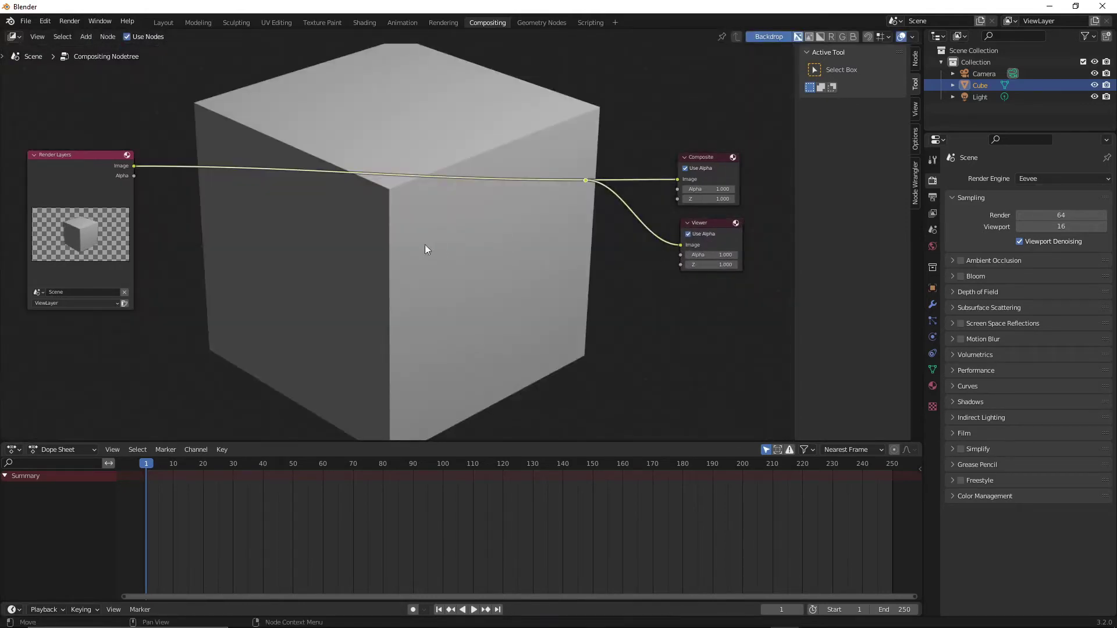
{"action": "middle_click_drag", "start_coordinate": [424, 244], "coordinate": [463, 236]}
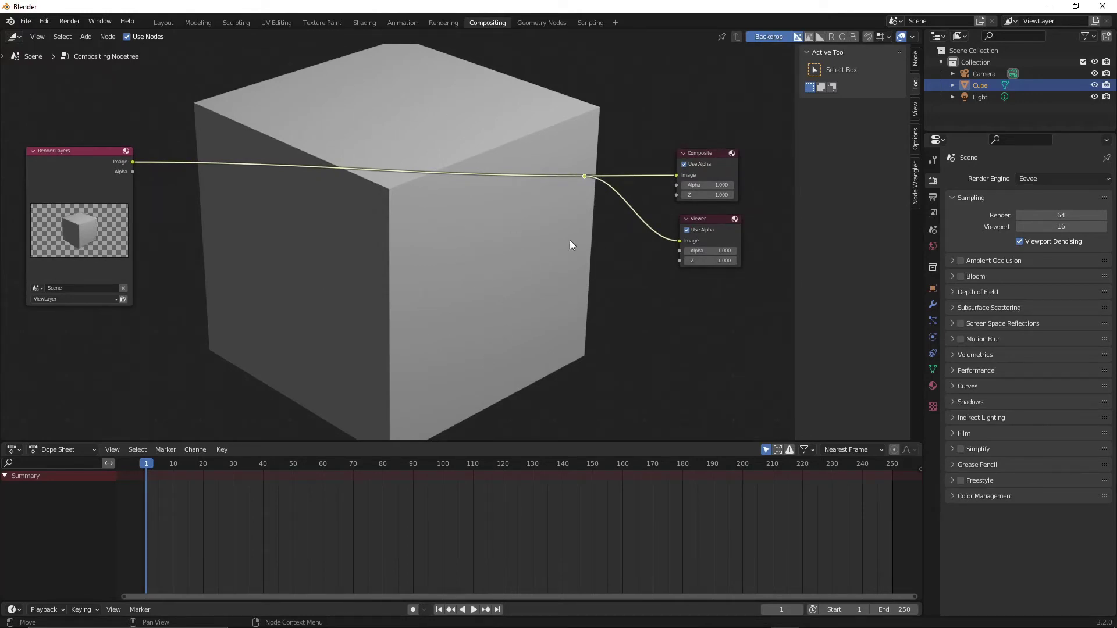
- Fit the cube backdrop to the node editor at zoom 0.60 and recenter the node graph
{"action": "left_click", "coordinate": [915, 110]}
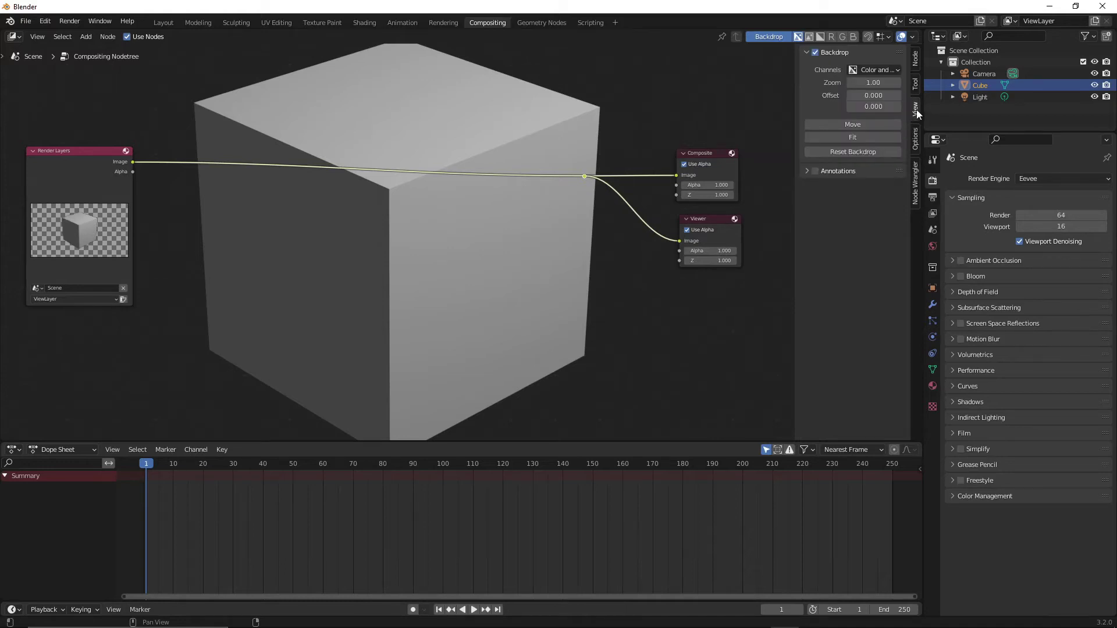
{"action": "left_click", "coordinate": [843, 139]}
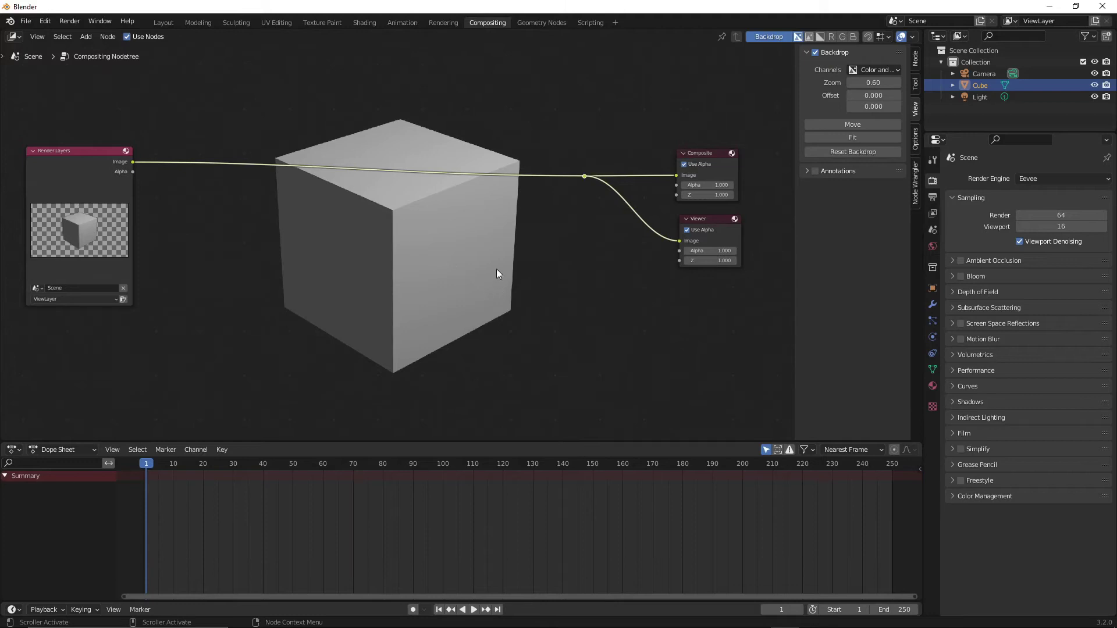
{"action": "middle_click_drag", "start_coordinate": [531, 305], "coordinate": [557, 295]}
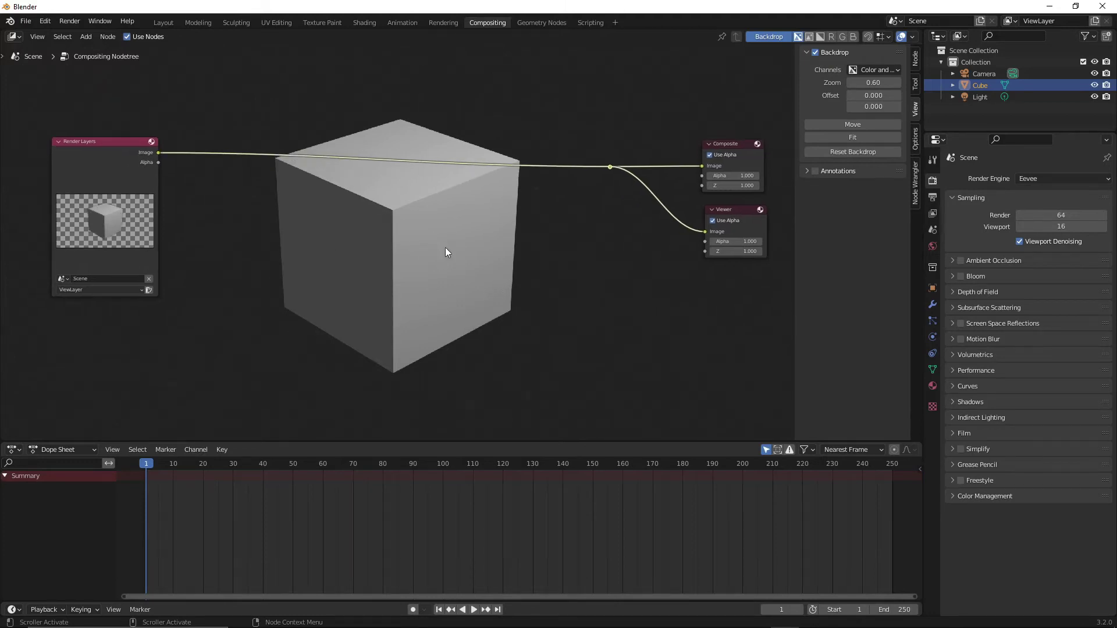
{"action": "middle_click_drag", "start_coordinate": [354, 254], "coordinate": [332, 261]}
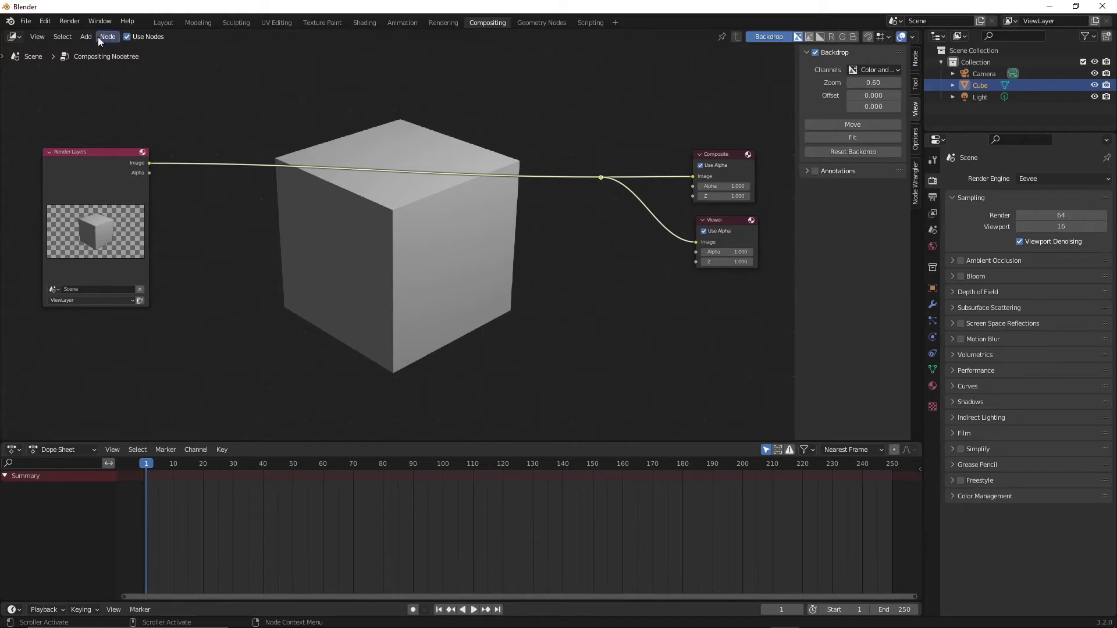
- Add a Dilate/Erode node beside Render Layers and feed the render's Alpha into its Mask input
{"action": "left_click", "coordinate": [83, 35]}
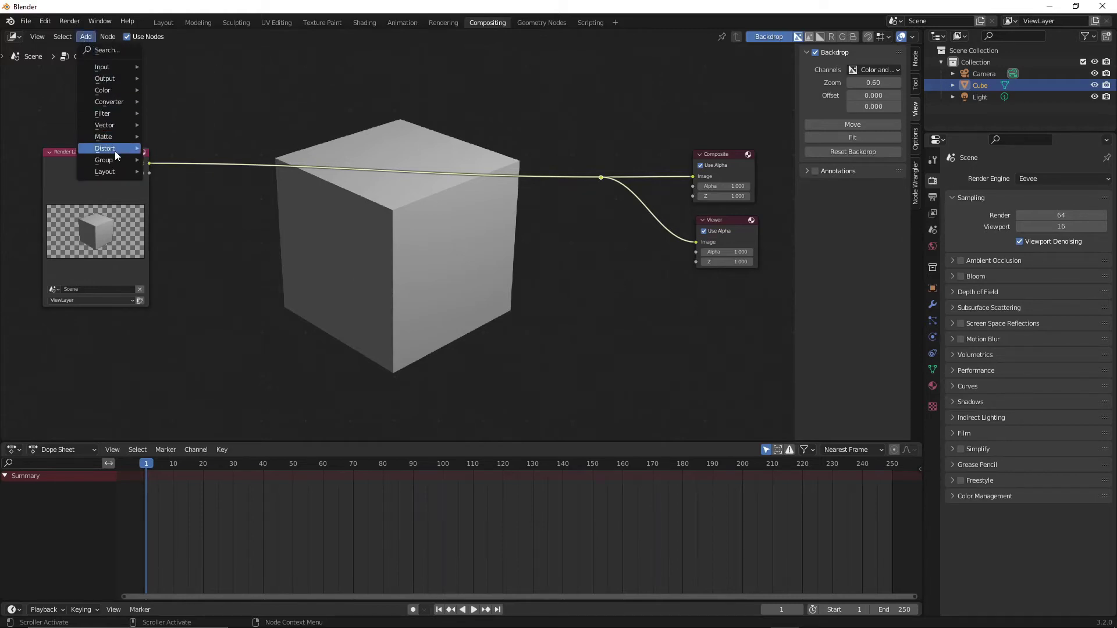
{"action": "mouse_move", "coordinate": [115, 155]}
{"action": "mouse_move", "coordinate": [107, 113]}
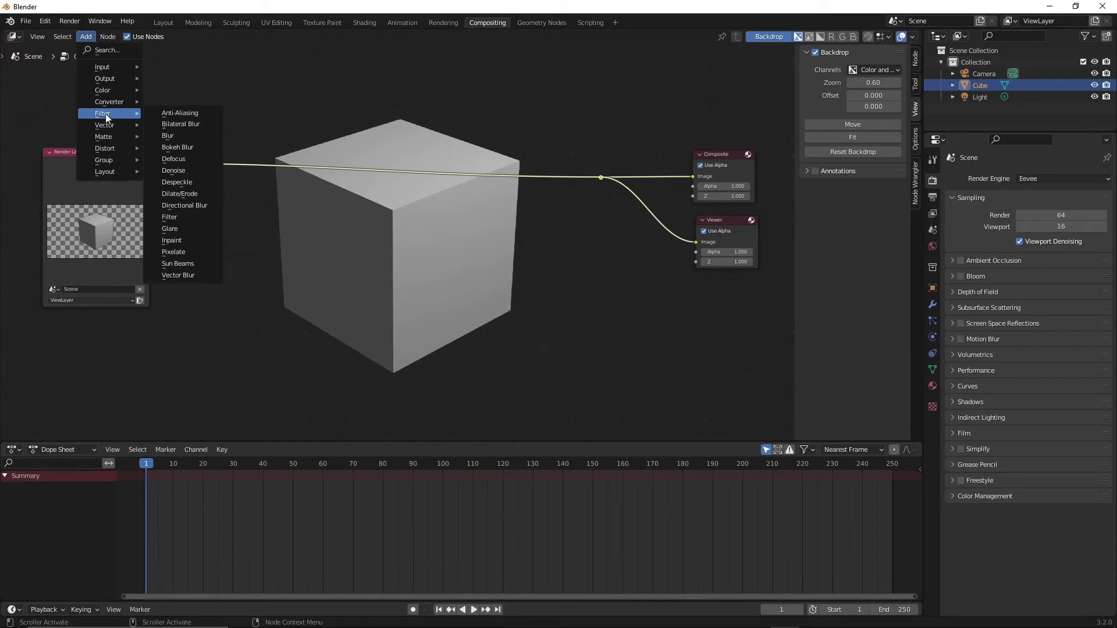
{"action": "left_click", "coordinate": [193, 196]}
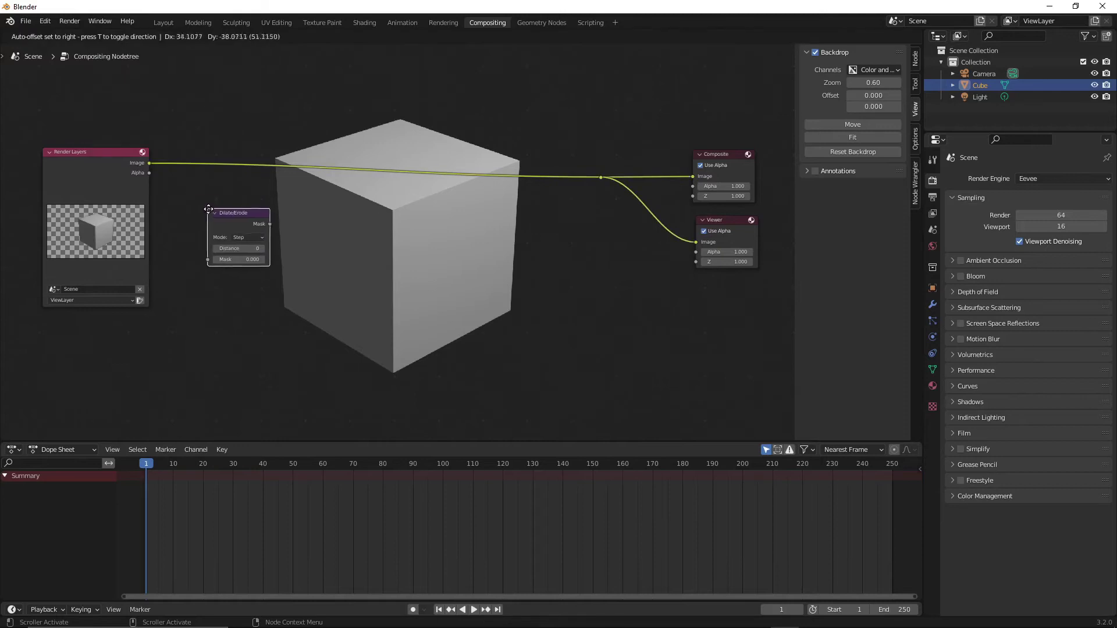
{"action": "left_click", "coordinate": [186, 191]}
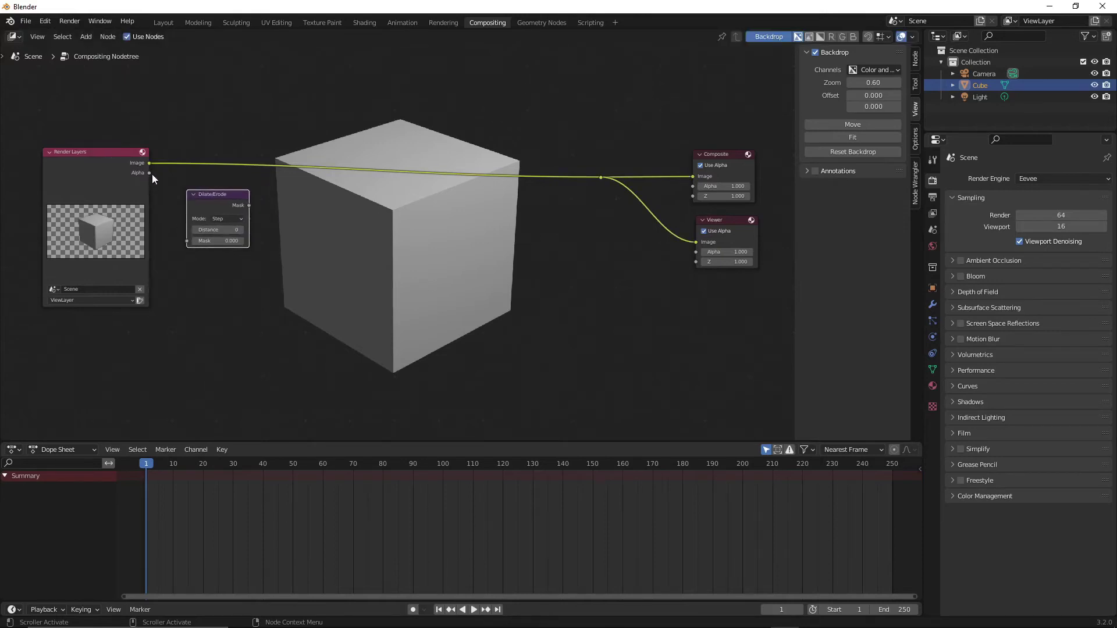
{"action": "left_click_drag", "start_coordinate": [149, 172], "coordinate": [155, 184]}
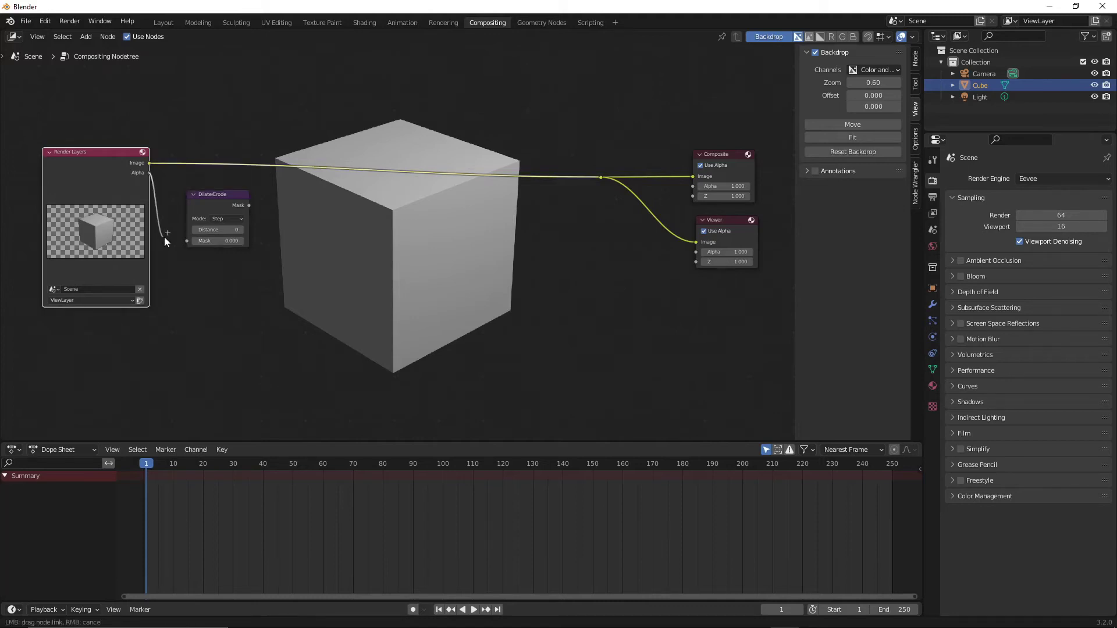
{"action": "left_click_drag", "start_coordinate": [164, 236], "coordinate": [186, 241]}
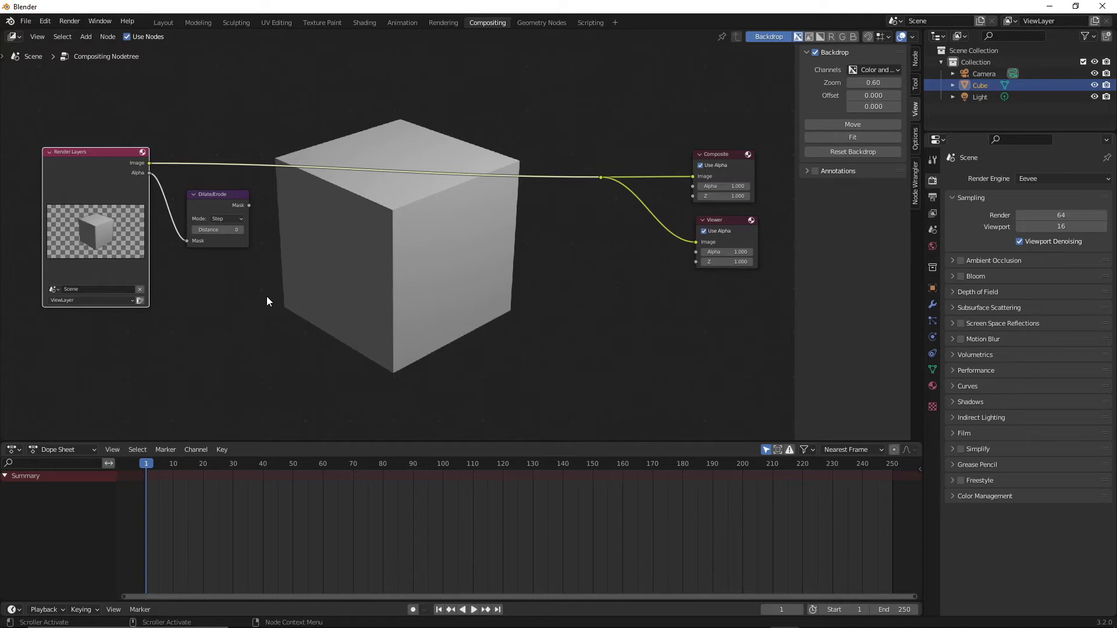
- Add a Set Alpha node after Dilate/Erode, taking the dilated Mask as its Alpha
{"action": "left_click", "coordinate": [86, 36]}
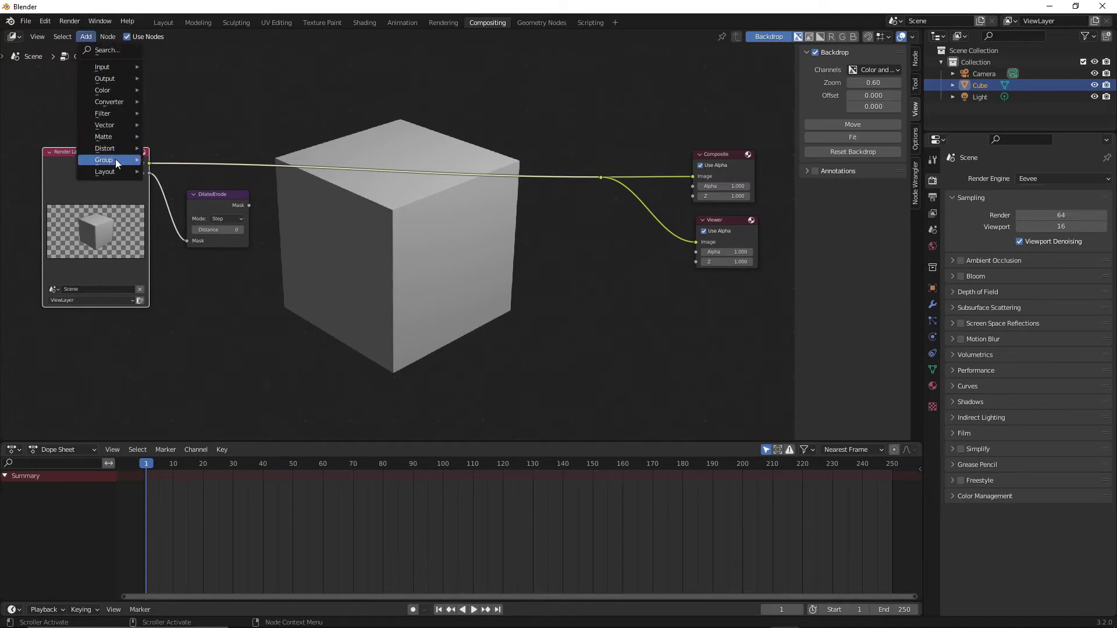
{"action": "mouse_move", "coordinate": [115, 126]}
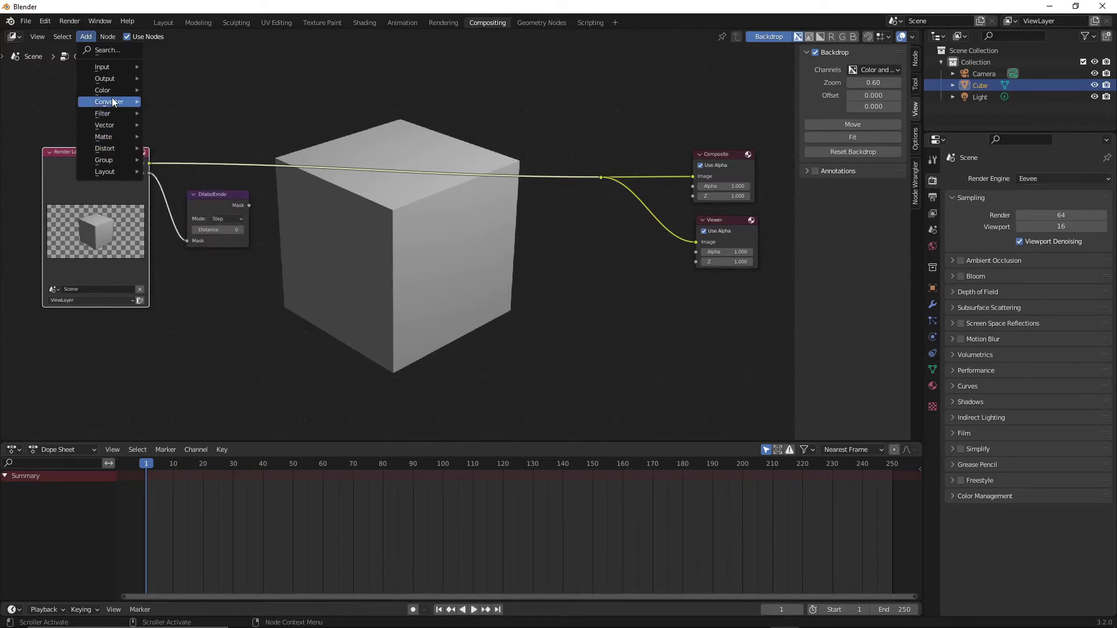
{"action": "mouse_move", "coordinate": [116, 102]}
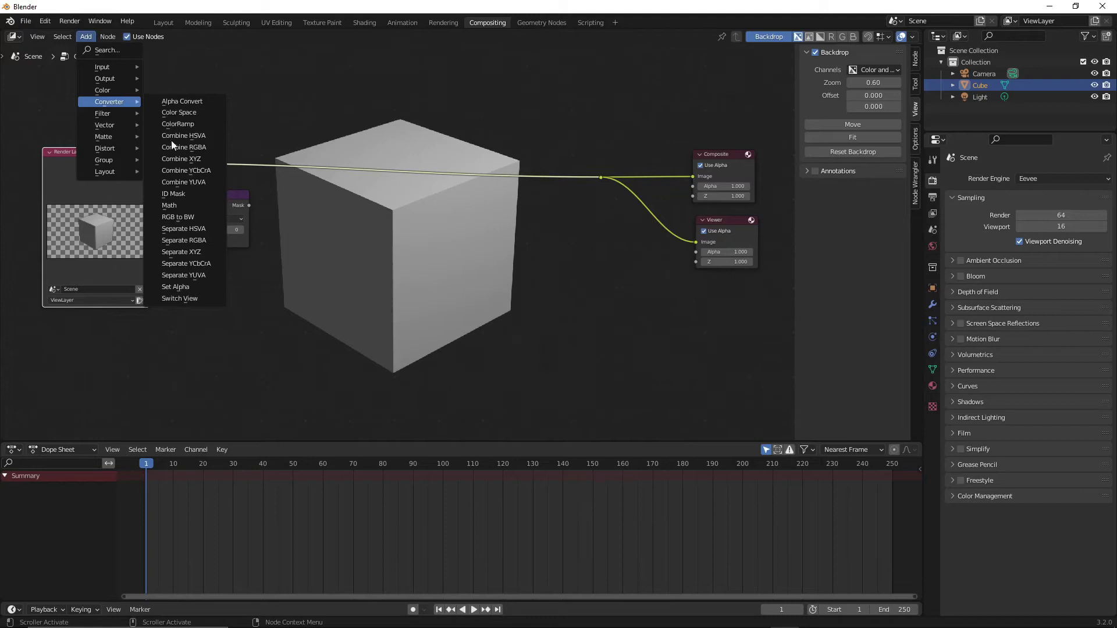
{"action": "left_click", "coordinate": [184, 287]}
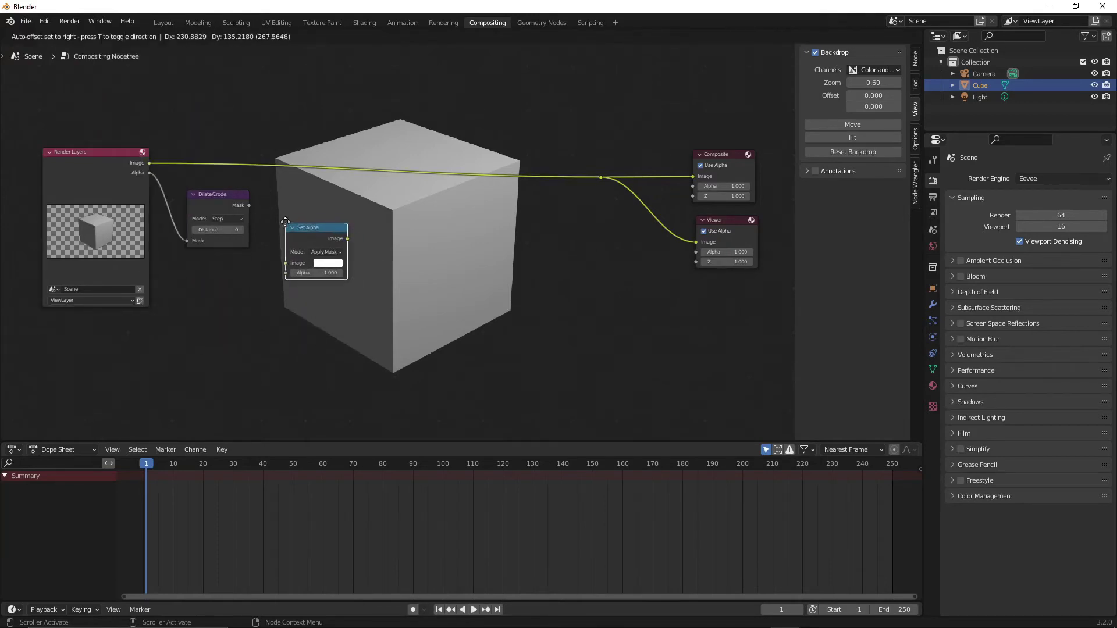
{"action": "left_click", "coordinate": [269, 196]}
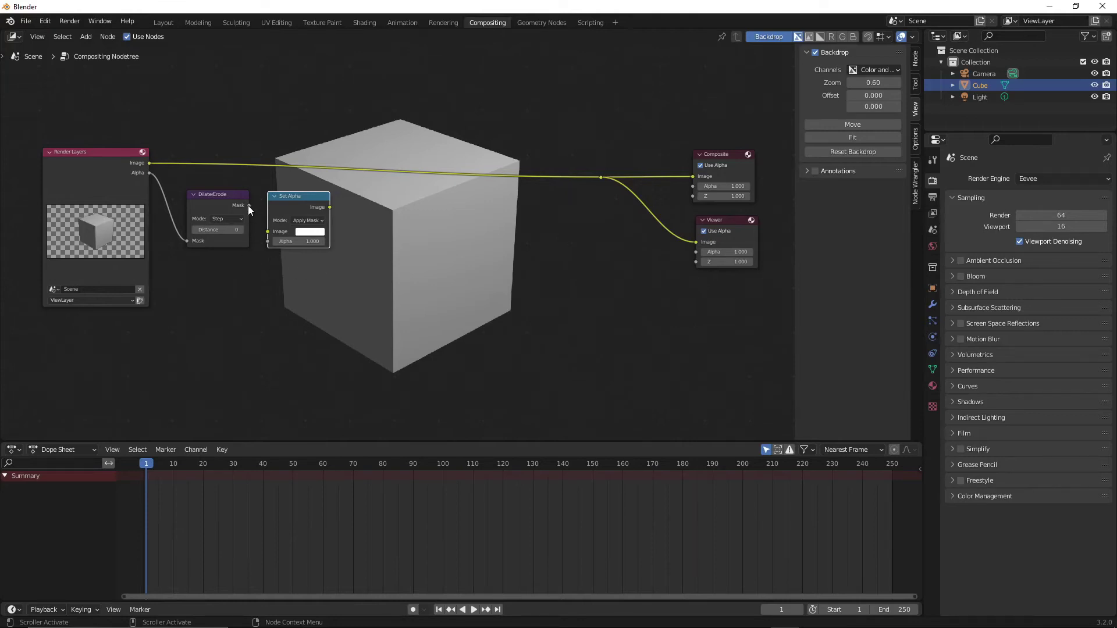
{"action": "left_click_drag", "start_coordinate": [249, 205], "coordinate": [267, 242]}
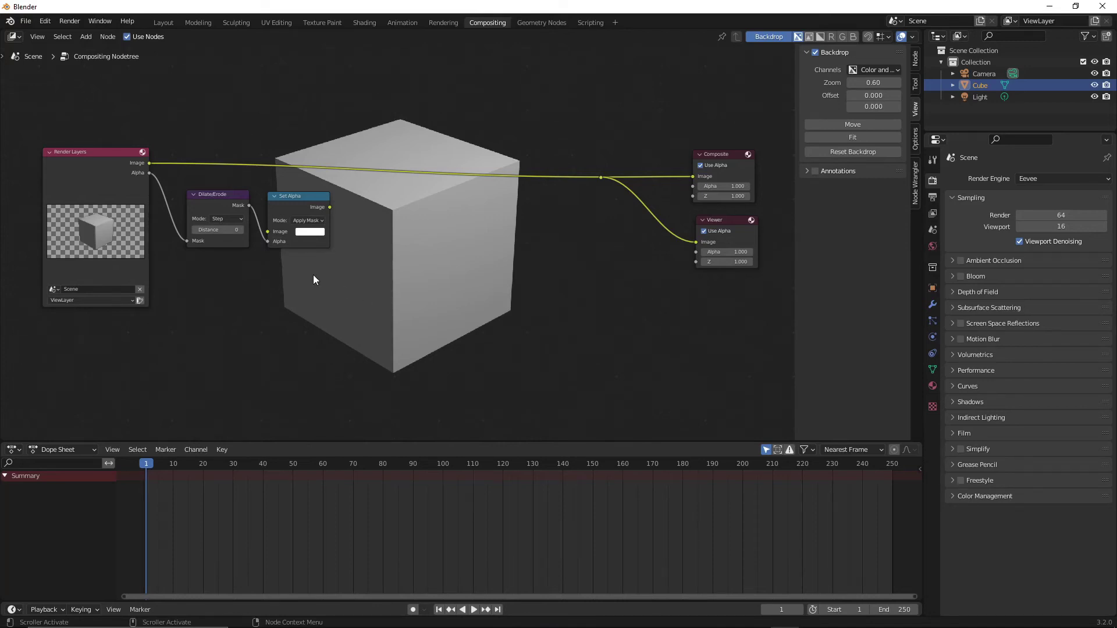
- Add a Bright/Contrast node fed by the Set Alpha image output
{"action": "left_click", "coordinate": [86, 36]}
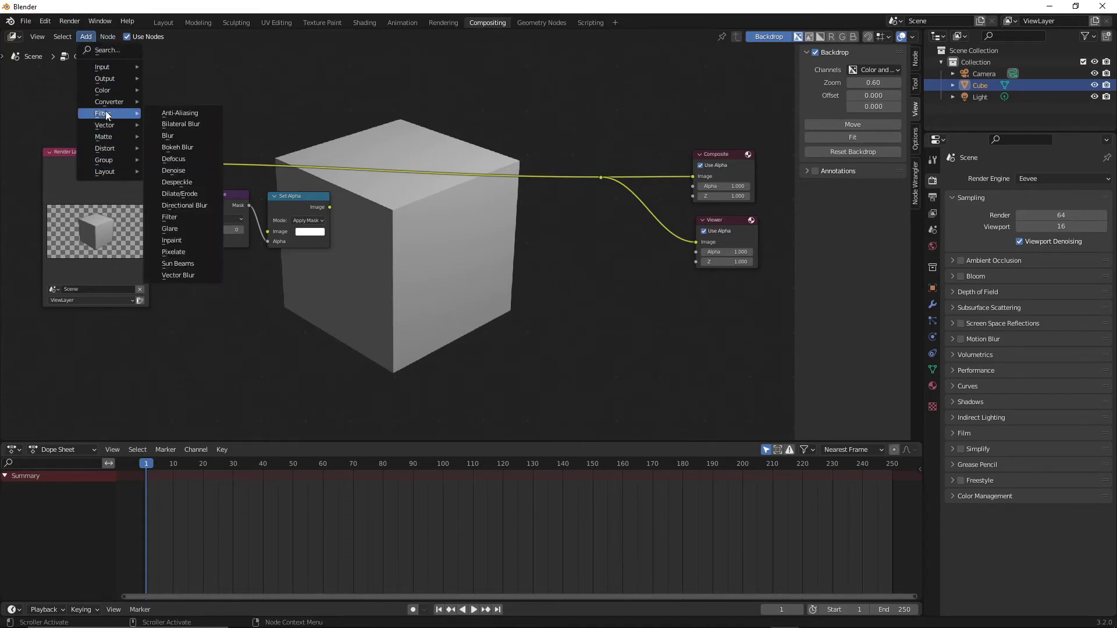
{"action": "mouse_move", "coordinate": [108, 88]}
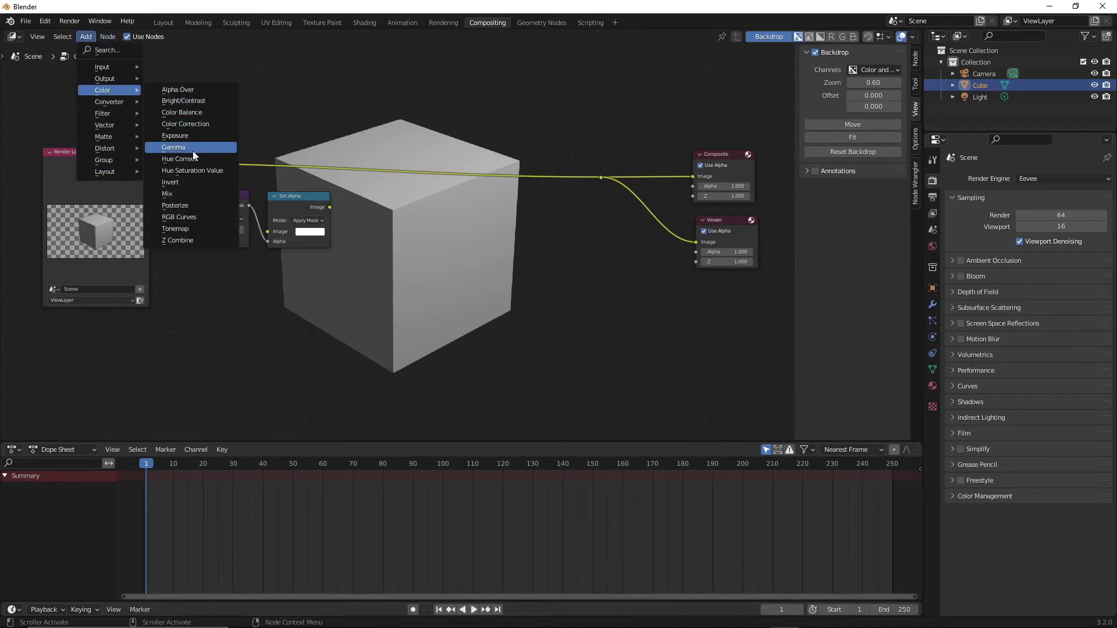
{"action": "left_click", "coordinate": [187, 101]}
{"action": "left_click", "coordinate": [368, 191]}
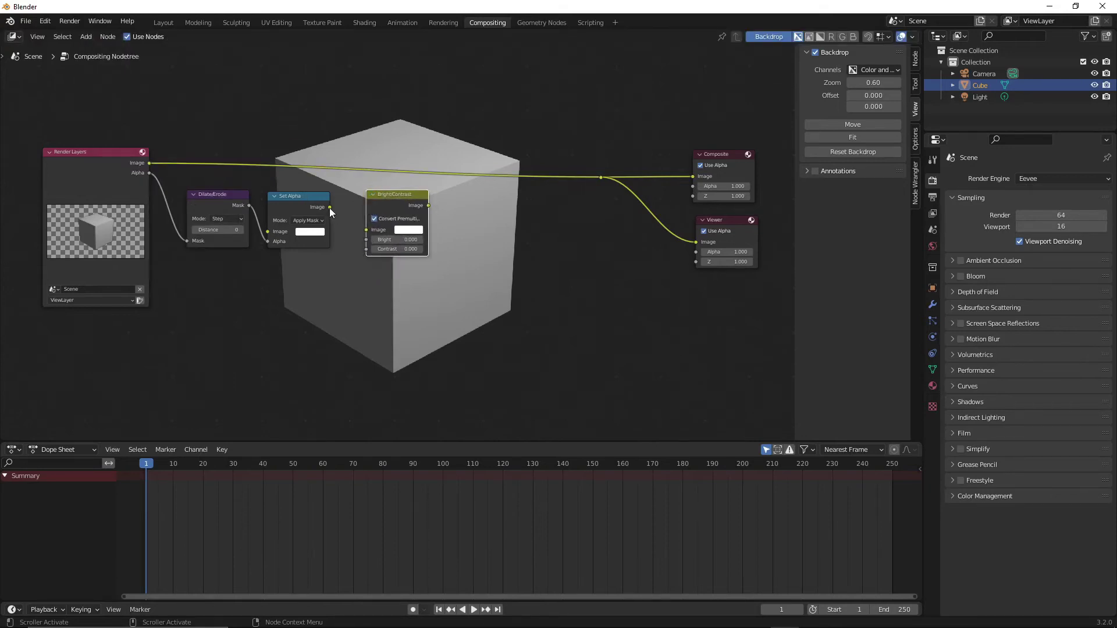
{"action": "left_click_drag", "start_coordinate": [328, 207], "coordinate": [362, 229]}
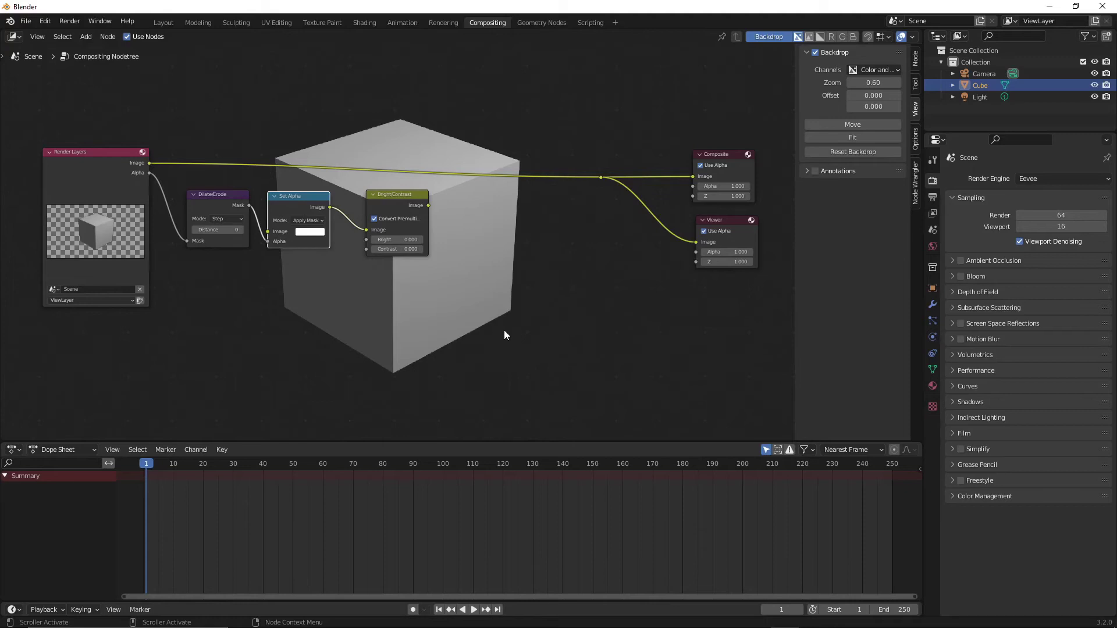
- Insert an Alpha Over node into the link leading to Composite and Viewer
{"action": "left_click", "coordinate": [84, 39]}
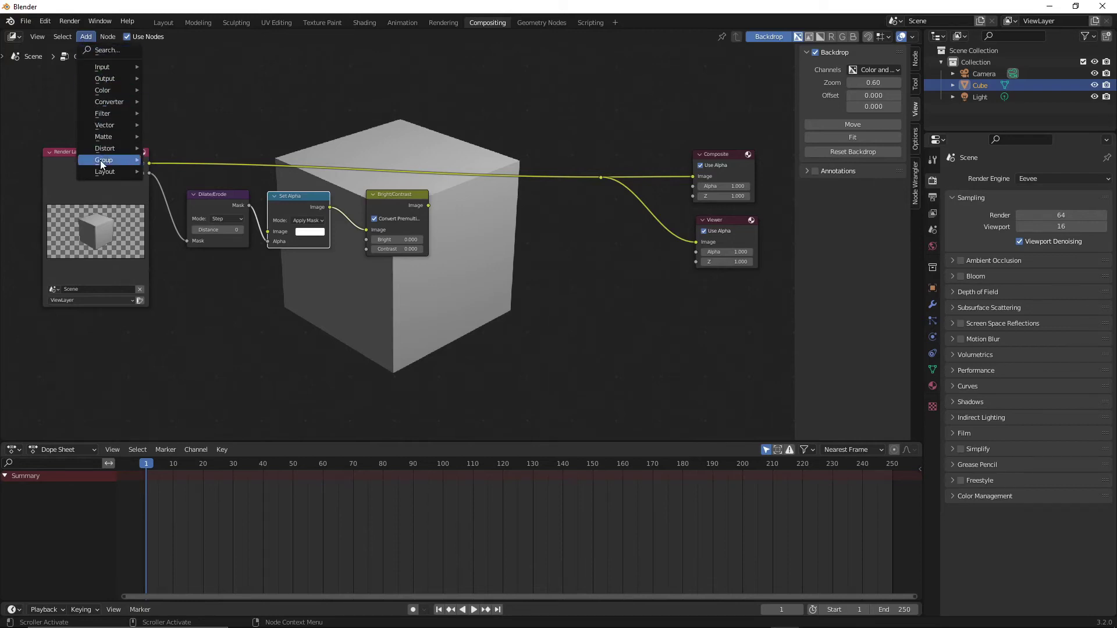
{"action": "mouse_move", "coordinate": [105, 69]}
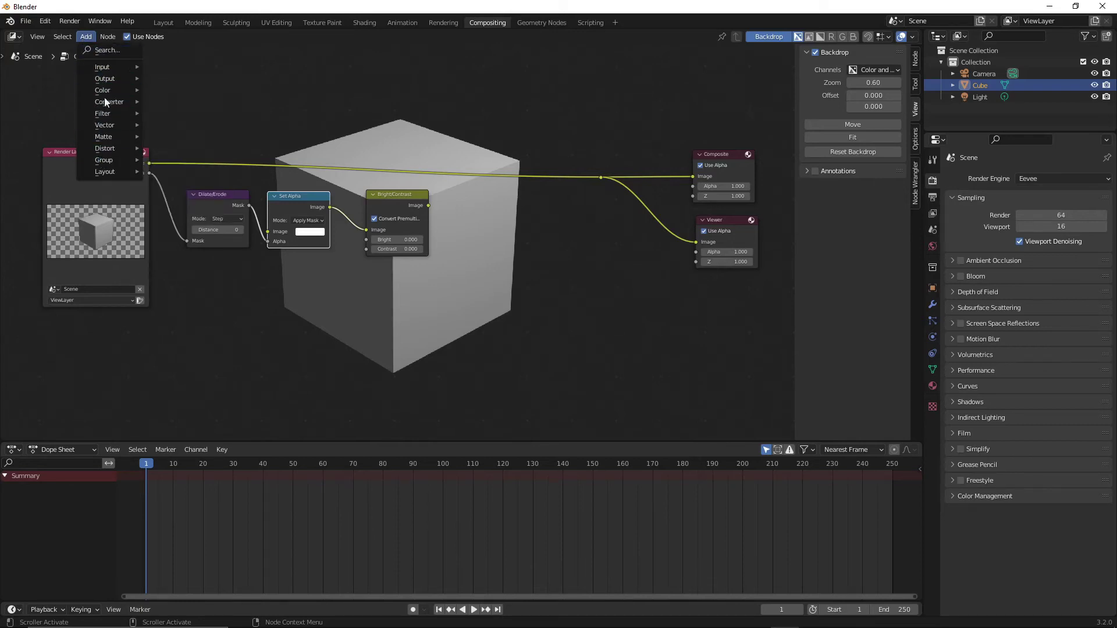
{"action": "mouse_move", "coordinate": [108, 149]}
{"action": "mouse_move", "coordinate": [110, 91]}
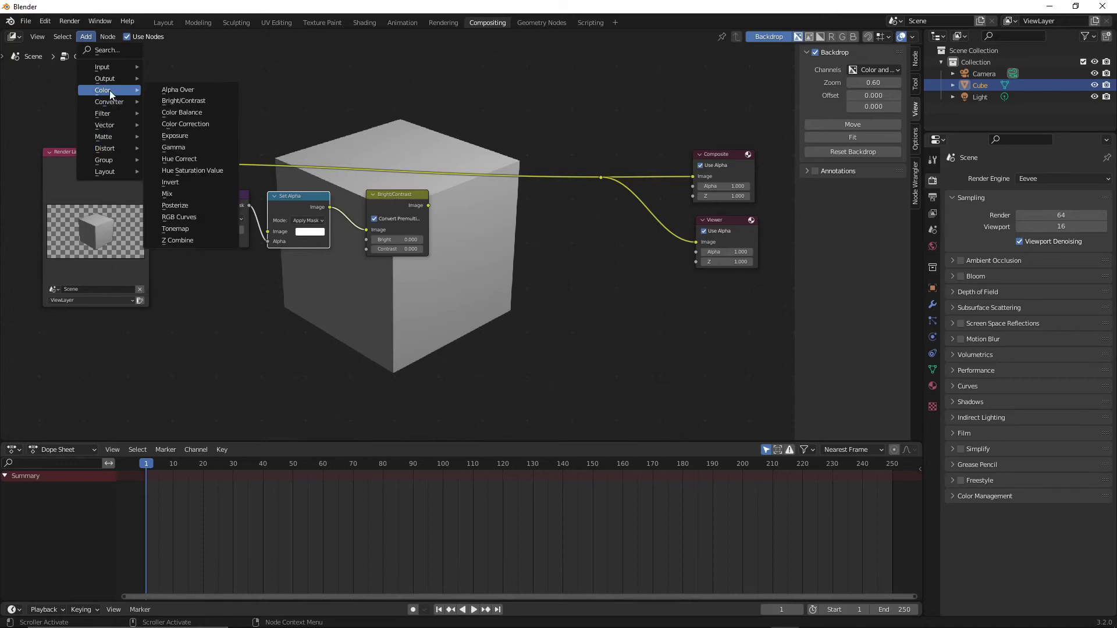
{"action": "left_click", "coordinate": [181, 89]}
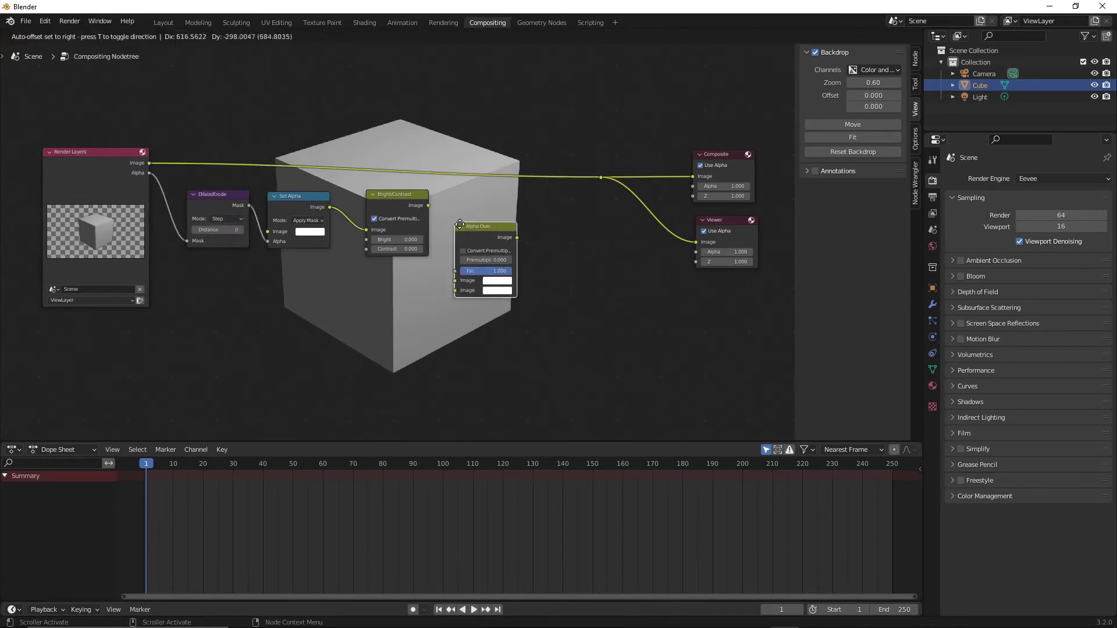
{"action": "left_click", "coordinate": [485, 146]}
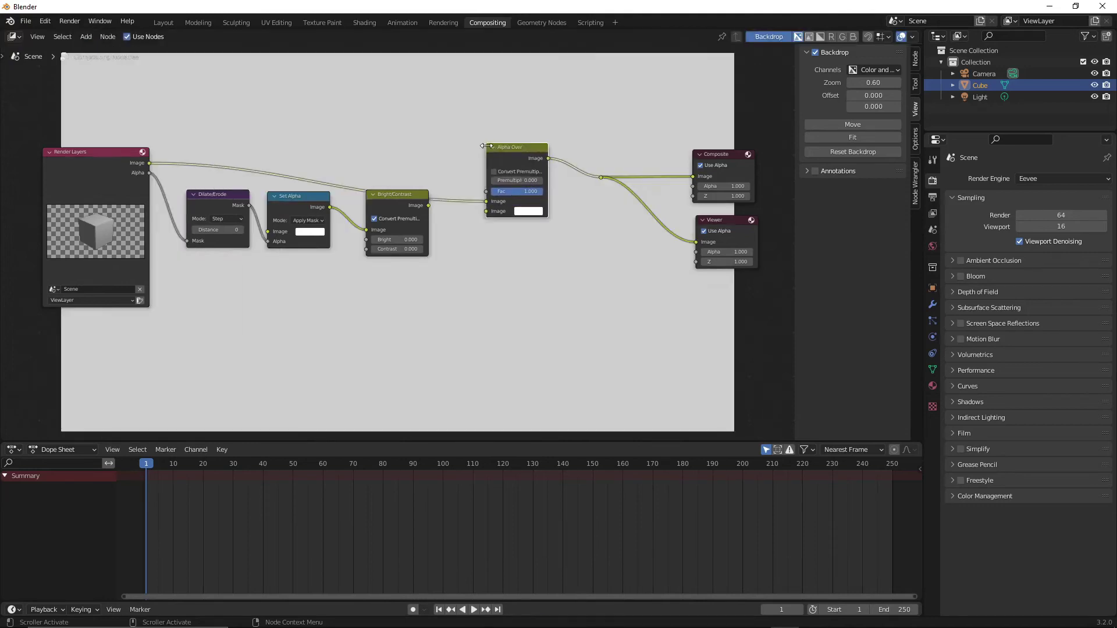
{"action": "mouse_move", "coordinate": [507, 169]}
{"action": "left_mouse_down"}
{"action": "mouse_move", "coordinate": [509, 124]}
{"action": "mouse_move", "coordinate": [465, 169]}
{"action": "mouse_move", "coordinate": [489, 166]}
{"action": "left_mouse_up"}
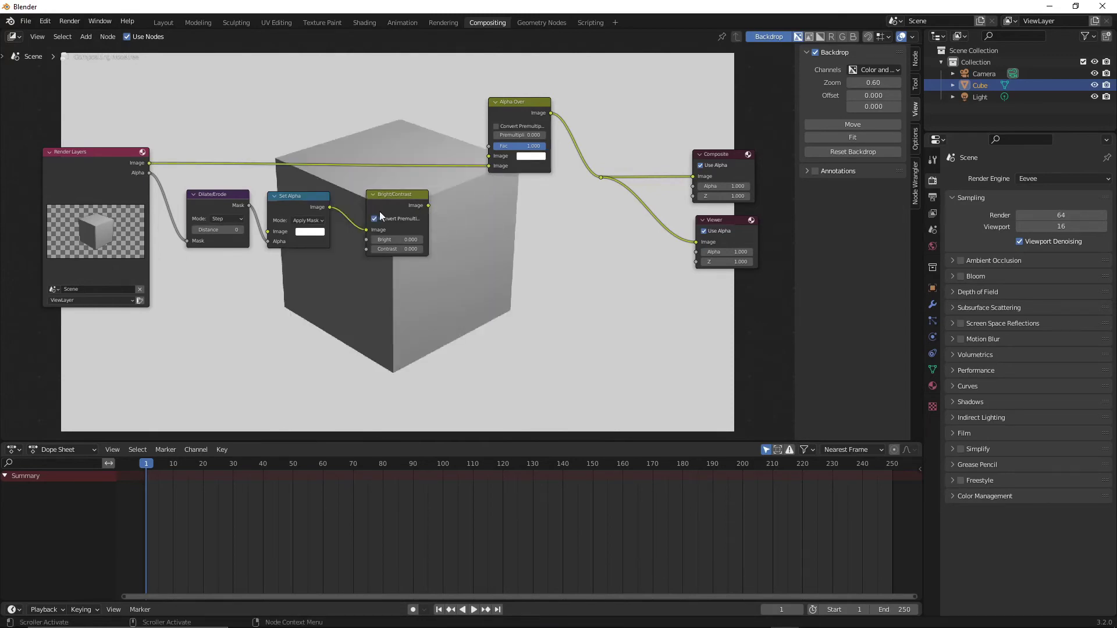
- Connect Bright/Contrast's image to Alpha Over's first Image input
{"action": "left_click_drag", "start_coordinate": [429, 205], "coordinate": [488, 156]}
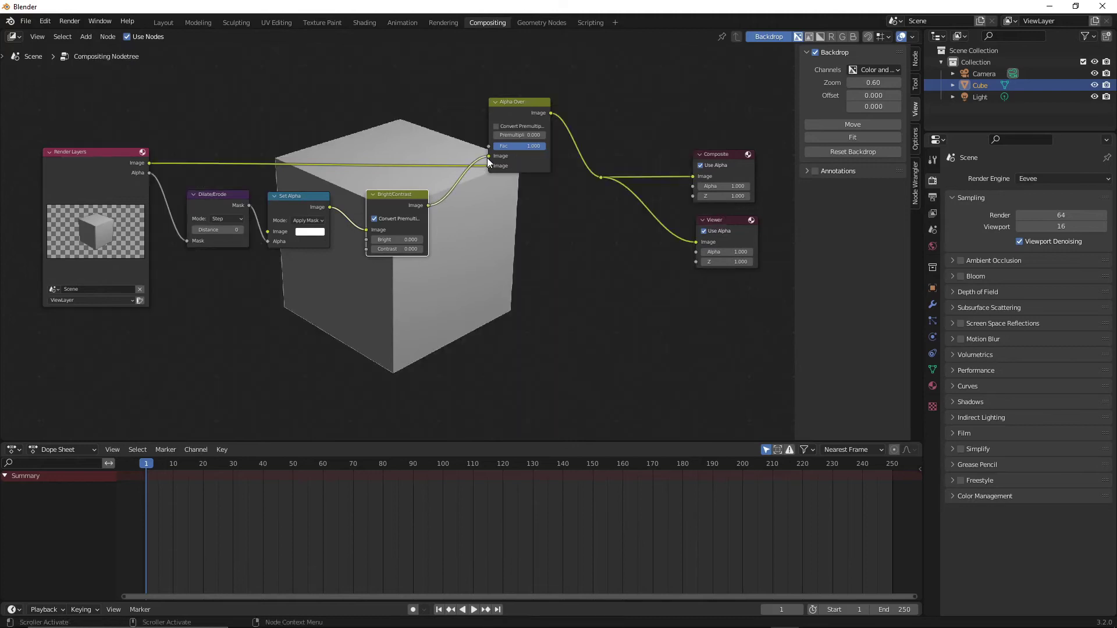
{"action": "left_click_drag", "start_coordinate": [516, 106], "coordinate": [510, 141]}
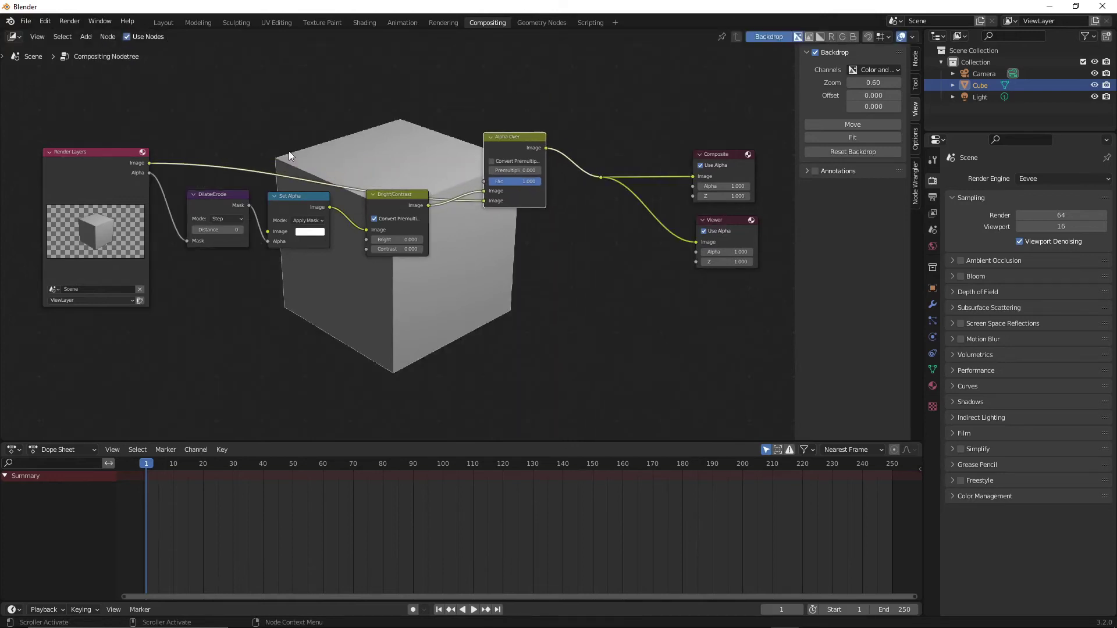
{"action": "scroll", "coordinate": [494, 305], "scroll_direction": "up", "scroll_amount": 3}
{"action": "scroll", "coordinate": [472, 289], "scroll_direction": "down", "scroll_amount": 3}
{"action": "scroll", "coordinate": [396, 226], "scroll_direction": "up", "scroll_amount": 2}
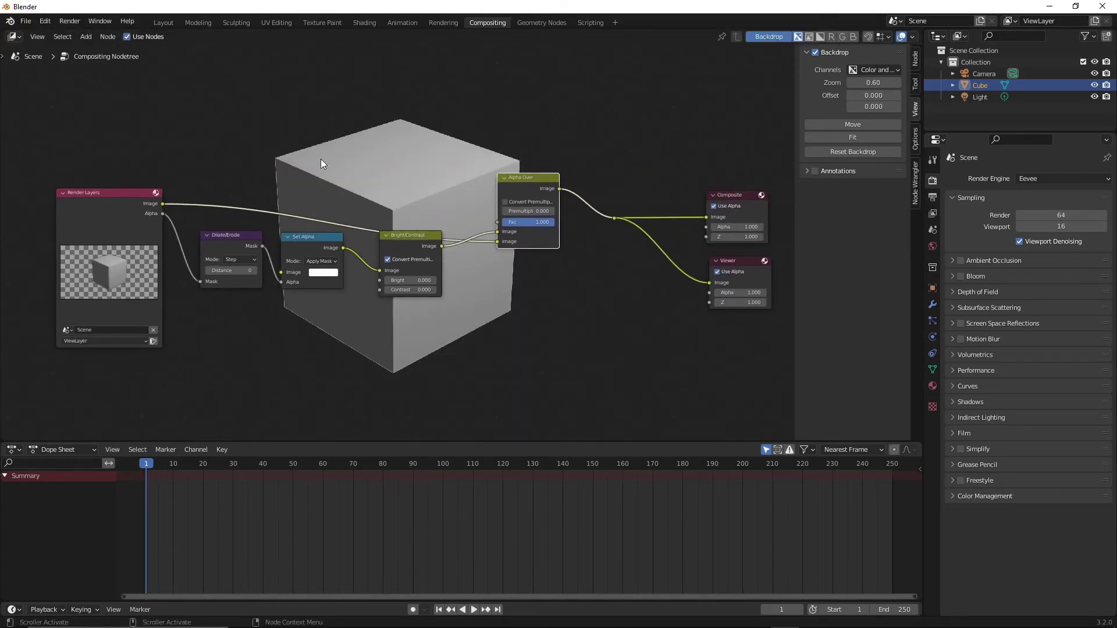
- Increase the Dilate/Erode distance to widen the white outline
{"action": "middle_click_drag", "start_coordinate": [335, 344], "coordinate": [262, 320]}
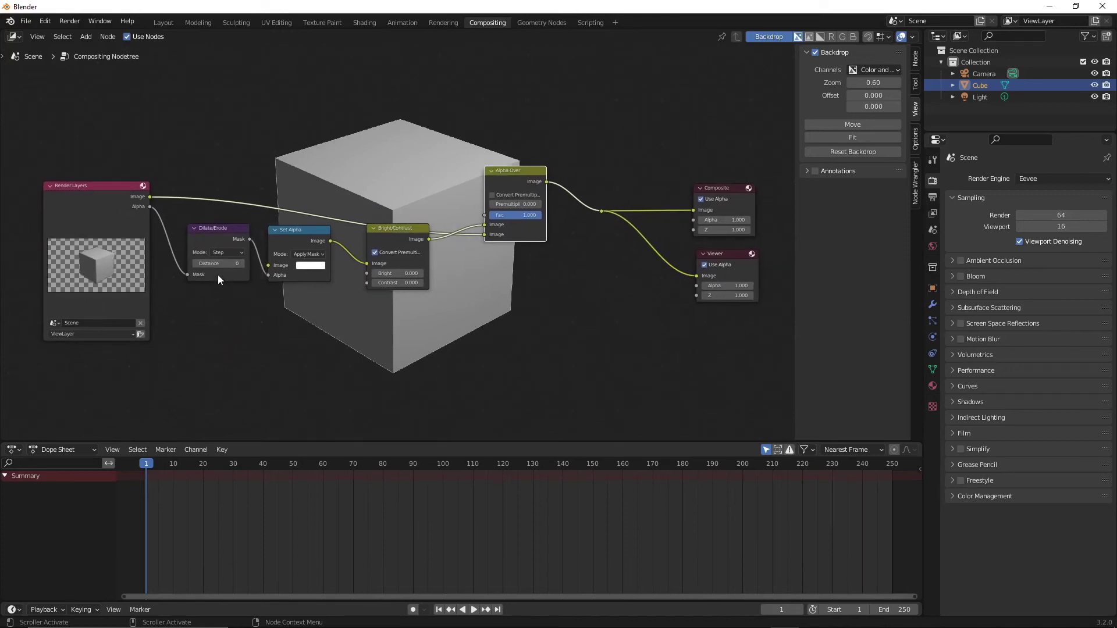
{"action": "left_click_drag", "start_coordinate": [219, 264], "coordinate": [329, 264]}
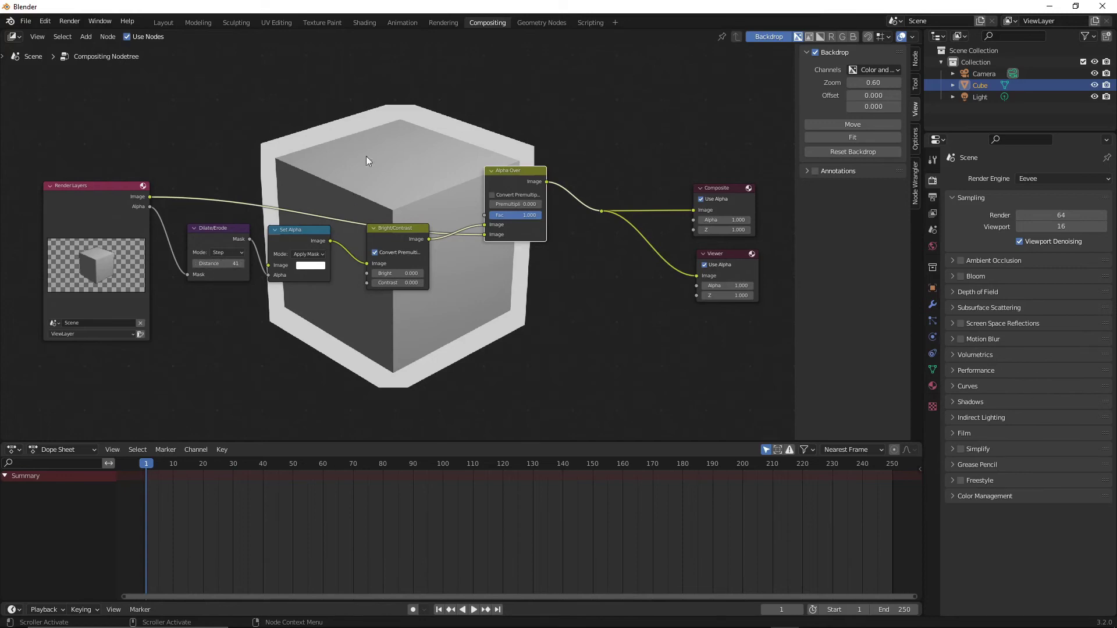
{"action": "middle_click_drag", "start_coordinate": [381, 111], "coordinate": [368, 164]}
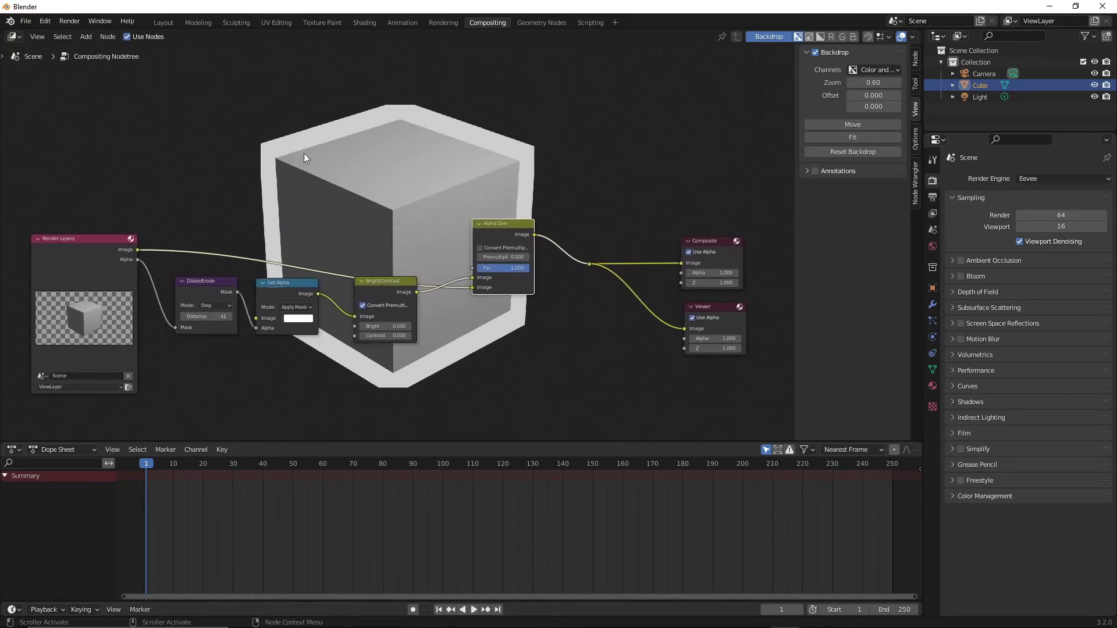
{"action": "middle_click_drag", "start_coordinate": [340, 406], "coordinate": [274, 357]}
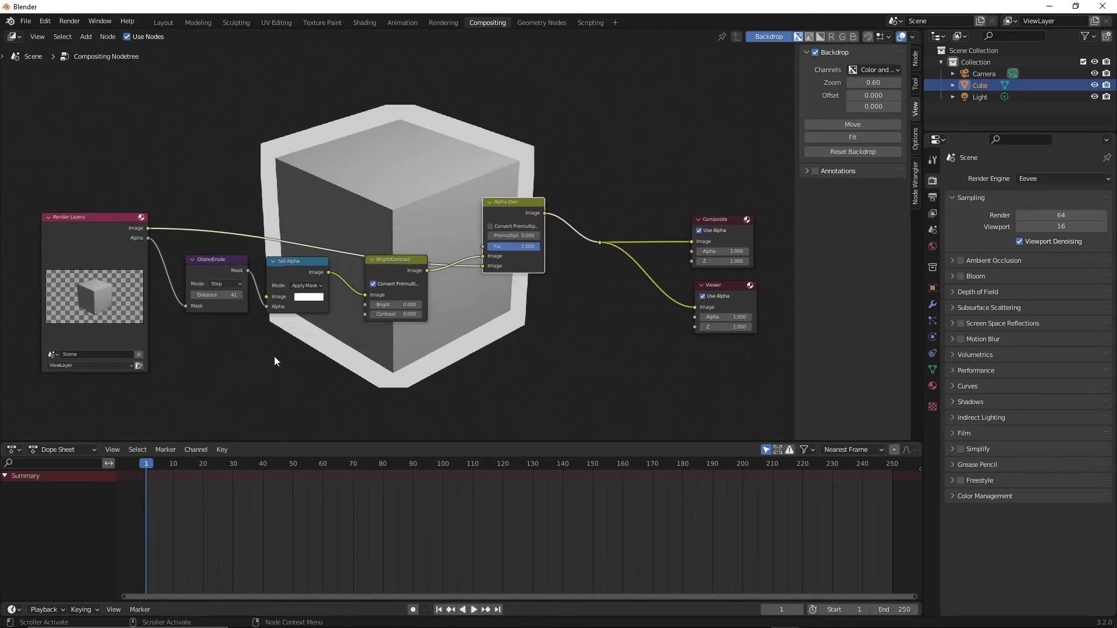
- Switch Dilate/Erode to Threshold mode with Distance 50 for a smooth, rounded outline
{"action": "left_click", "coordinate": [224, 284]}
{"action": "left_click", "coordinate": [226, 303]}
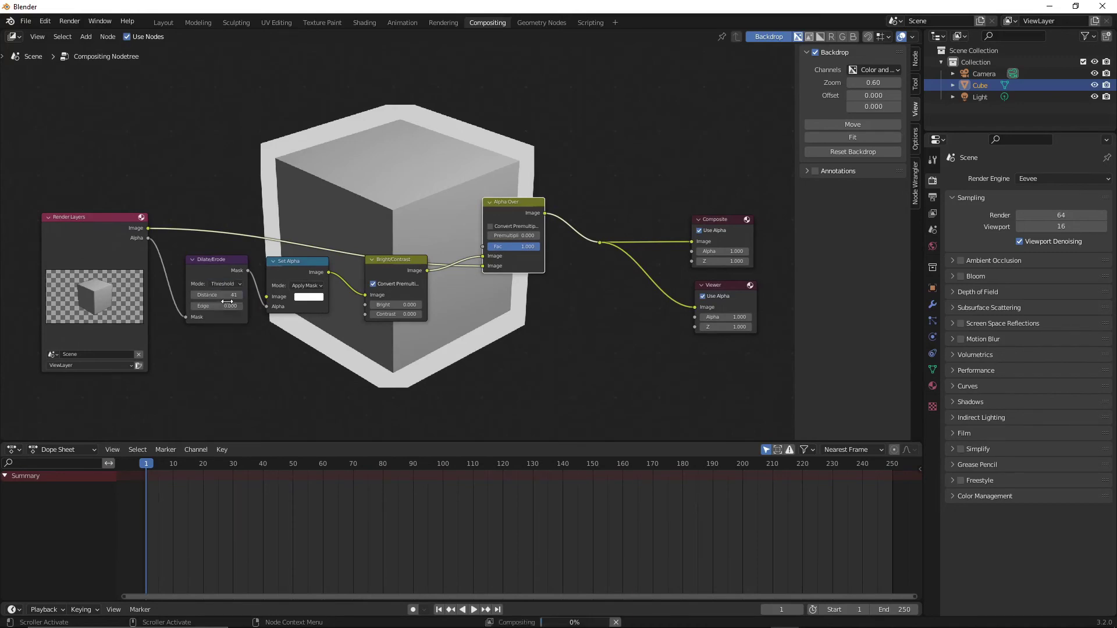
{"action": "mouse_move", "coordinate": [356, 364]}
{"action": "middle_mouse_down"}
{"action": "mouse_move", "coordinate": [340, 351]}
{"action": "mouse_move", "coordinate": [349, 352]}
{"action": "middle_mouse_up"}
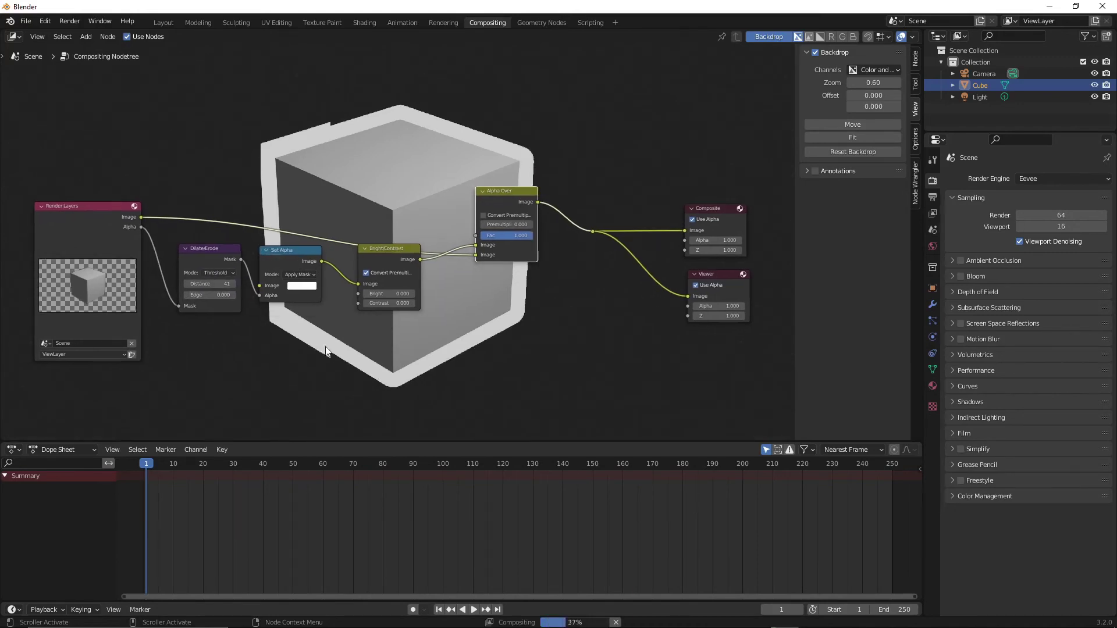
{"action": "left_click_drag", "start_coordinate": [203, 284], "coordinate": [233, 284]}
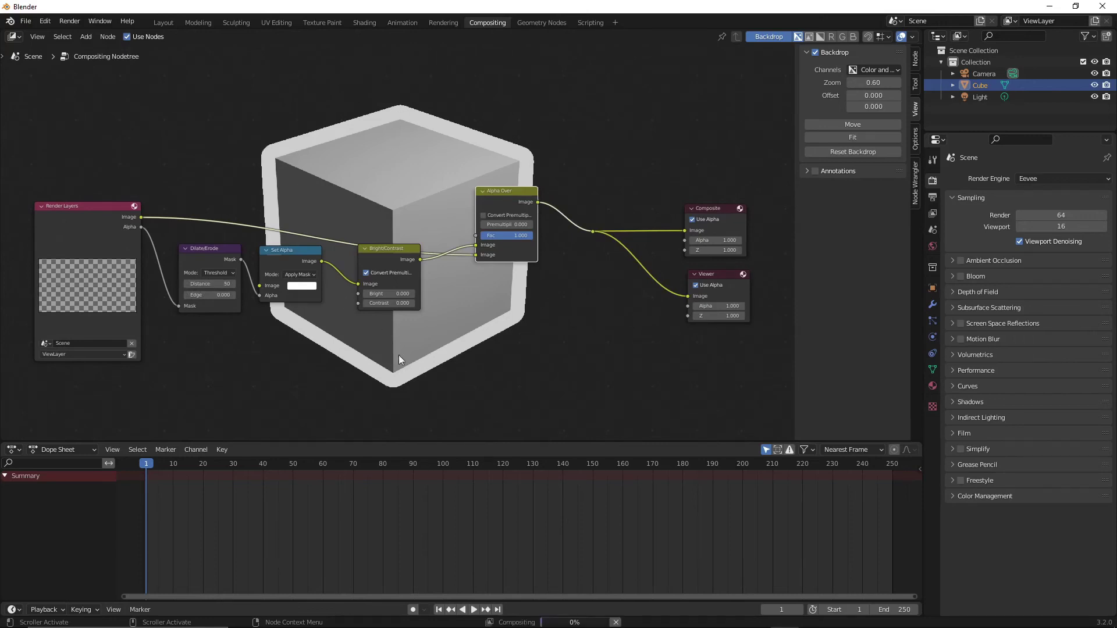
{"action": "middle_click_drag", "start_coordinate": [399, 359], "coordinate": [298, 336]}
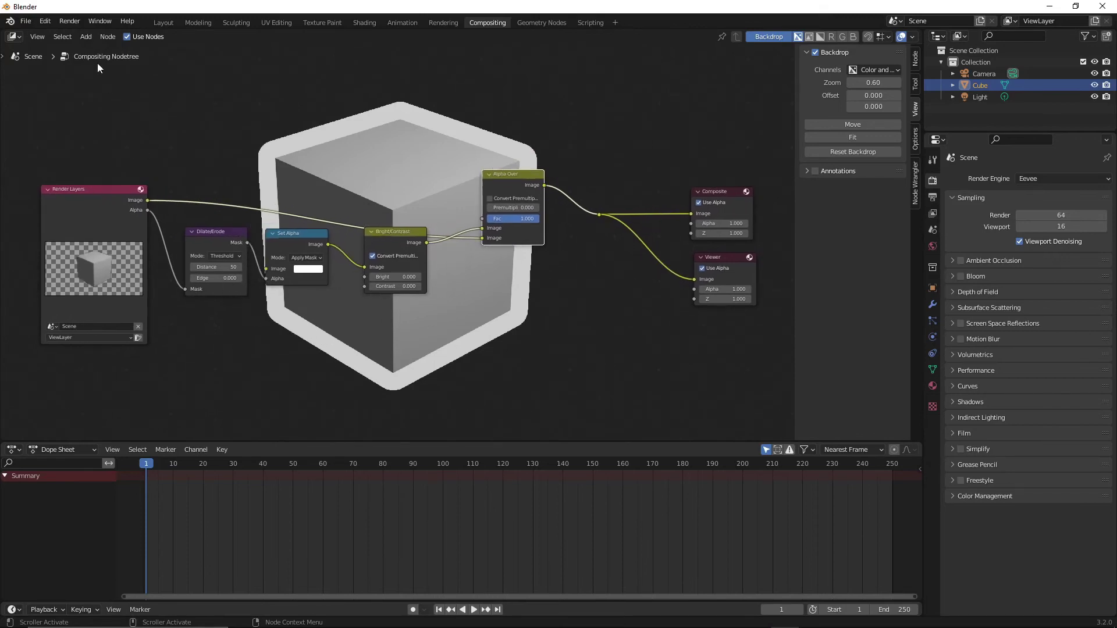
- Add a Scale node below Dilate/Erode, fed by Render Layers Alpha and feeding Set Alpha's Alpha
{"action": "left_click", "coordinate": [87, 37]}
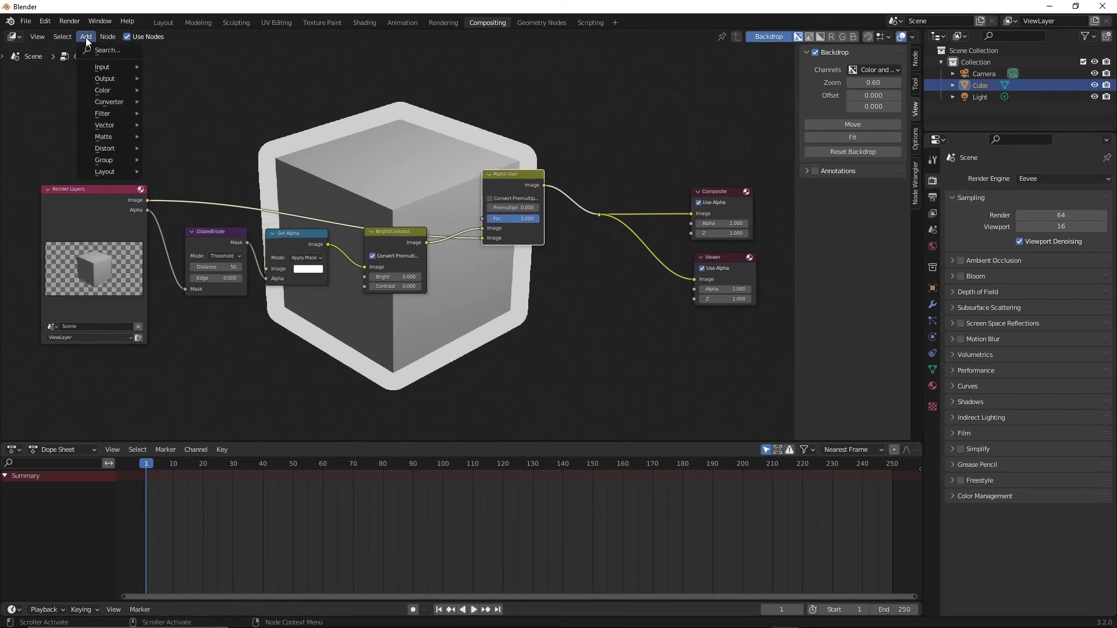
{"action": "mouse_move", "coordinate": [113, 153]}
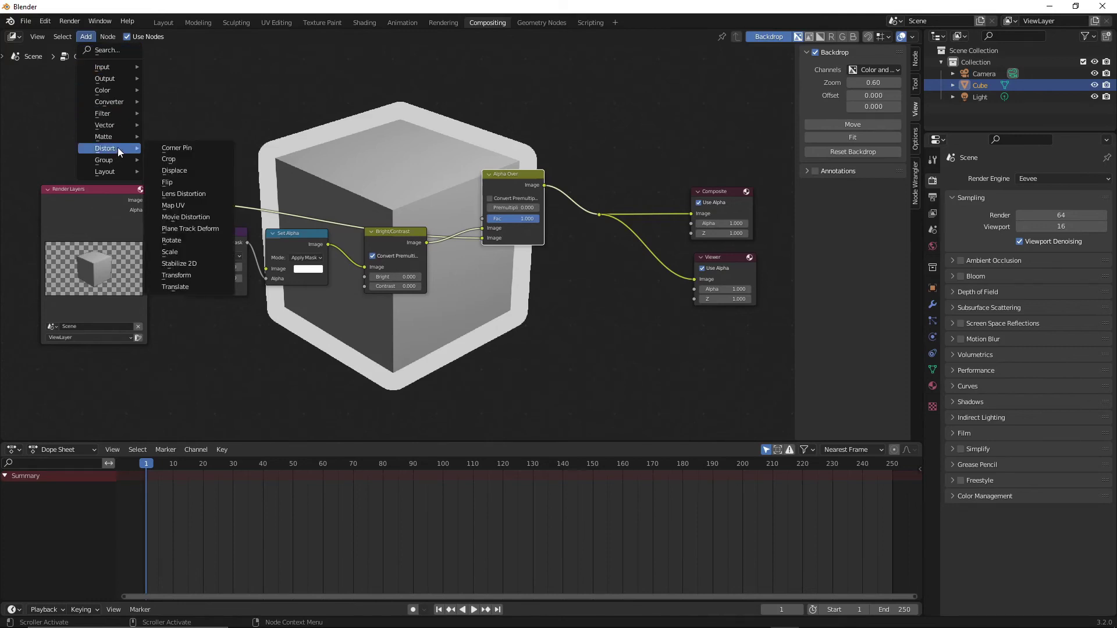
{"action": "left_click", "coordinate": [184, 251]}
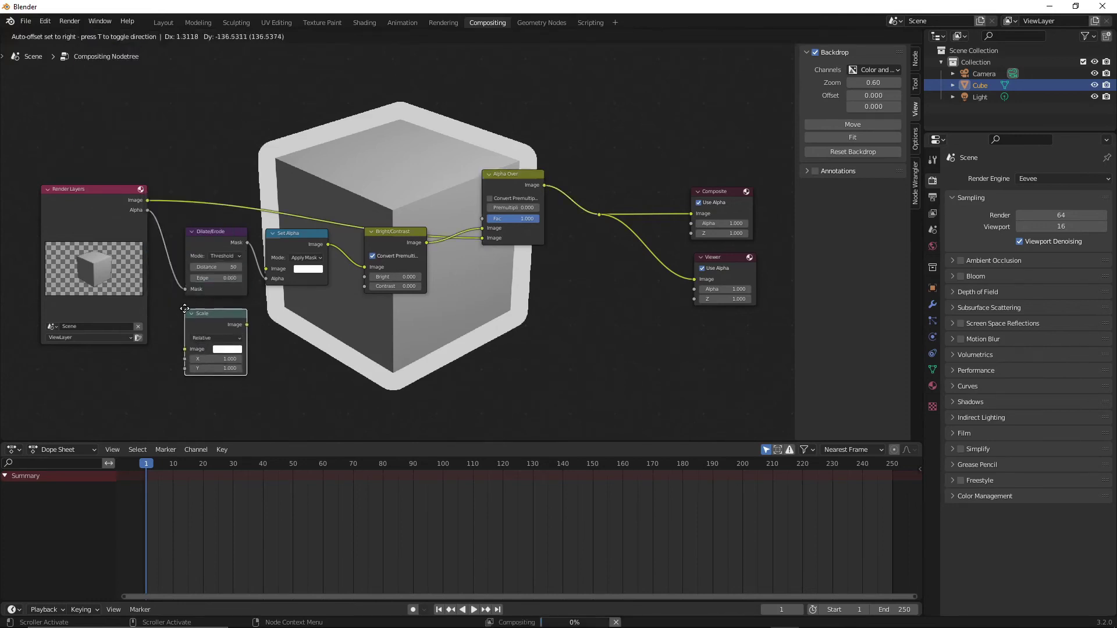
{"action": "left_click", "coordinate": [193, 313]}
{"action": "left_click_drag", "start_coordinate": [147, 210], "coordinate": [186, 347]}
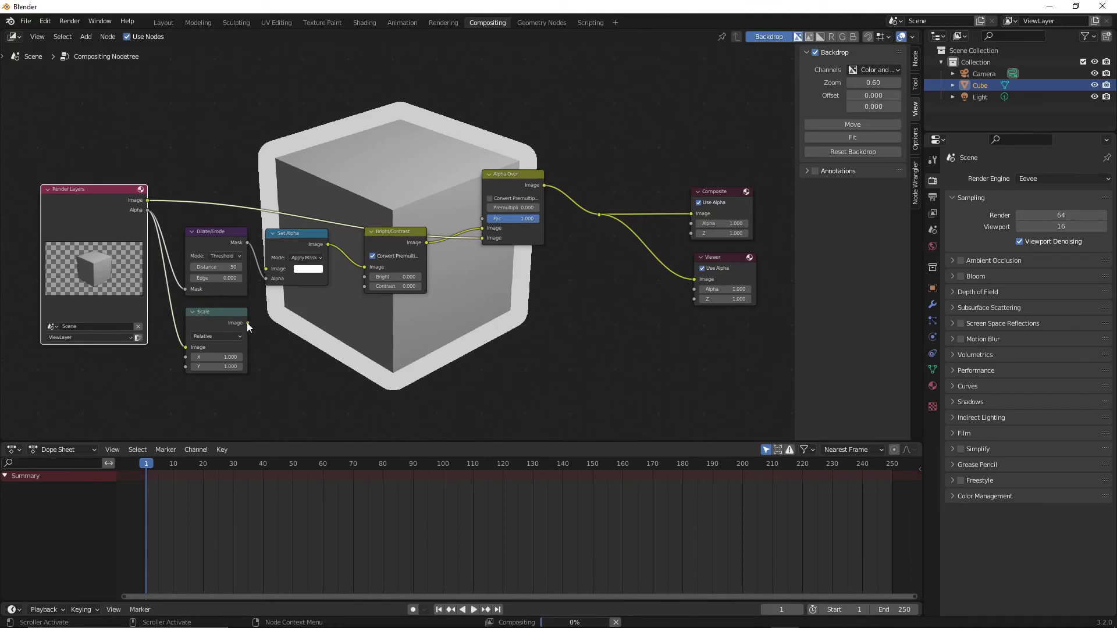
{"action": "left_click_drag", "start_coordinate": [246, 322], "coordinate": [265, 278]}
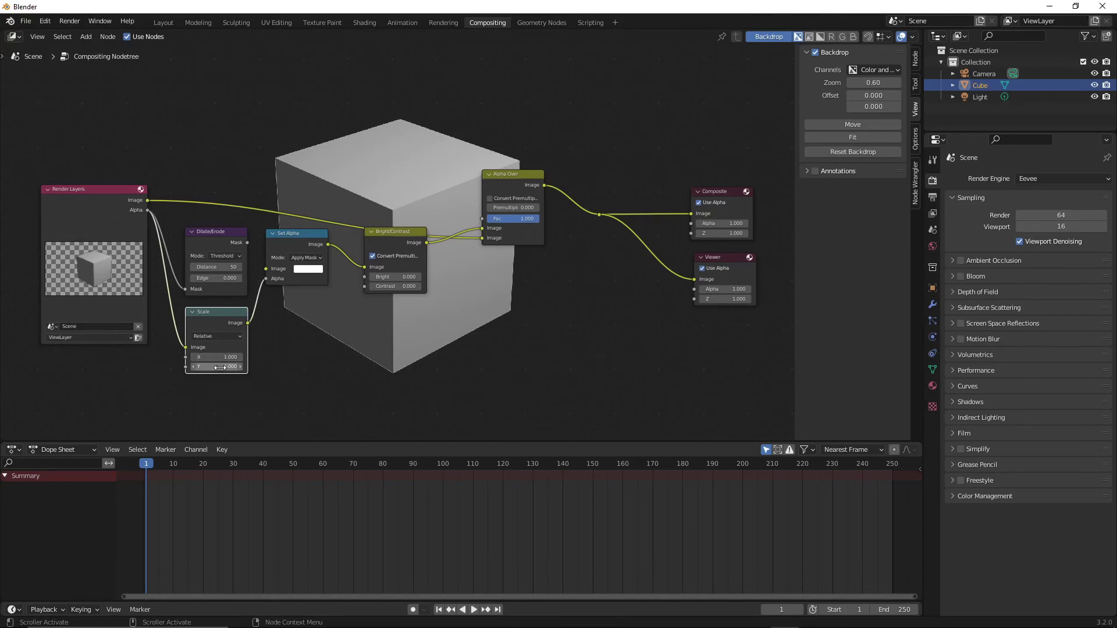
- Set the Scale node's X and Y to 1.2
{"action": "left_click", "coordinate": [219, 357]}
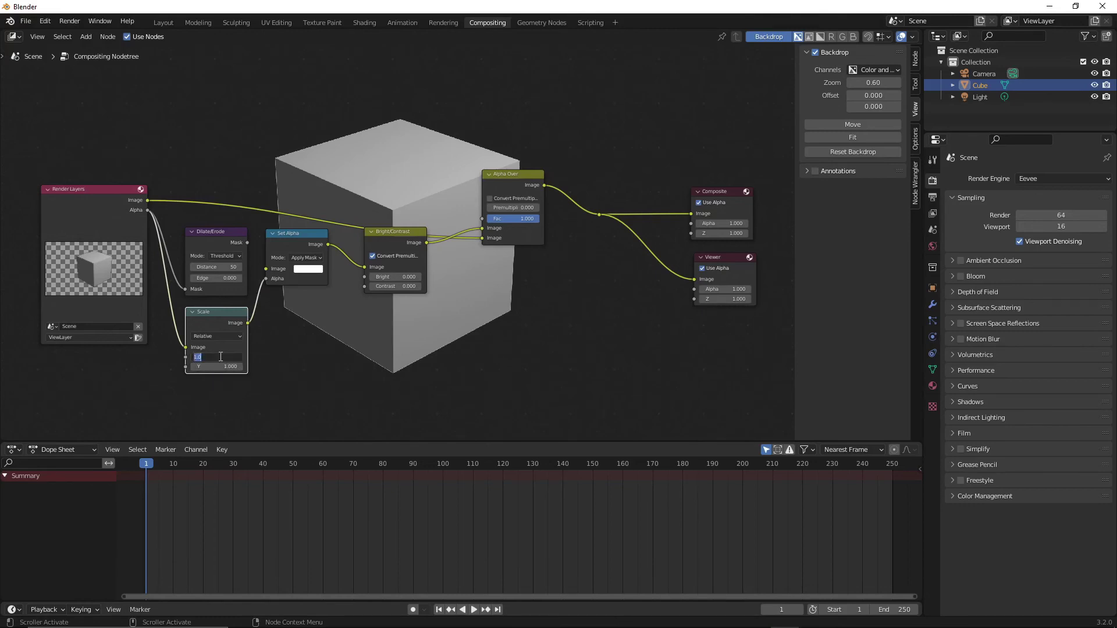
{"action": "type", "text": "2"}
{"action": "left_click", "coordinate": [219, 365]}
{"action": "type", "text": "2"}
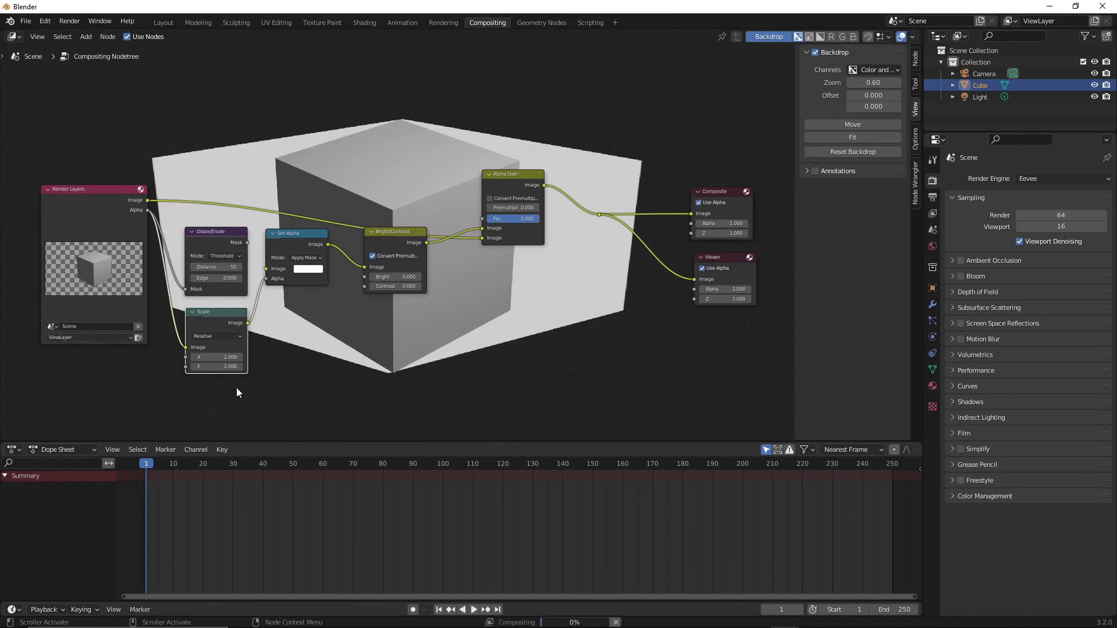
{"action": "key", "text": "Return"}
{"action": "left_click", "coordinate": [230, 356]}
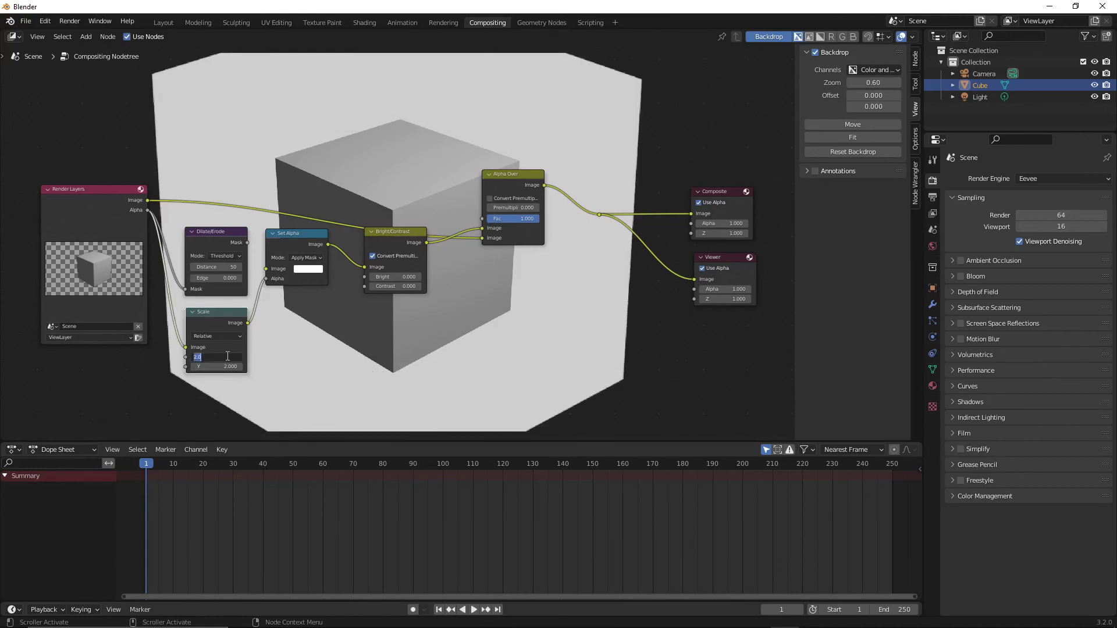
{"action": "type", "text": "1.2"}
{"action": "key", "text": "Tab"}
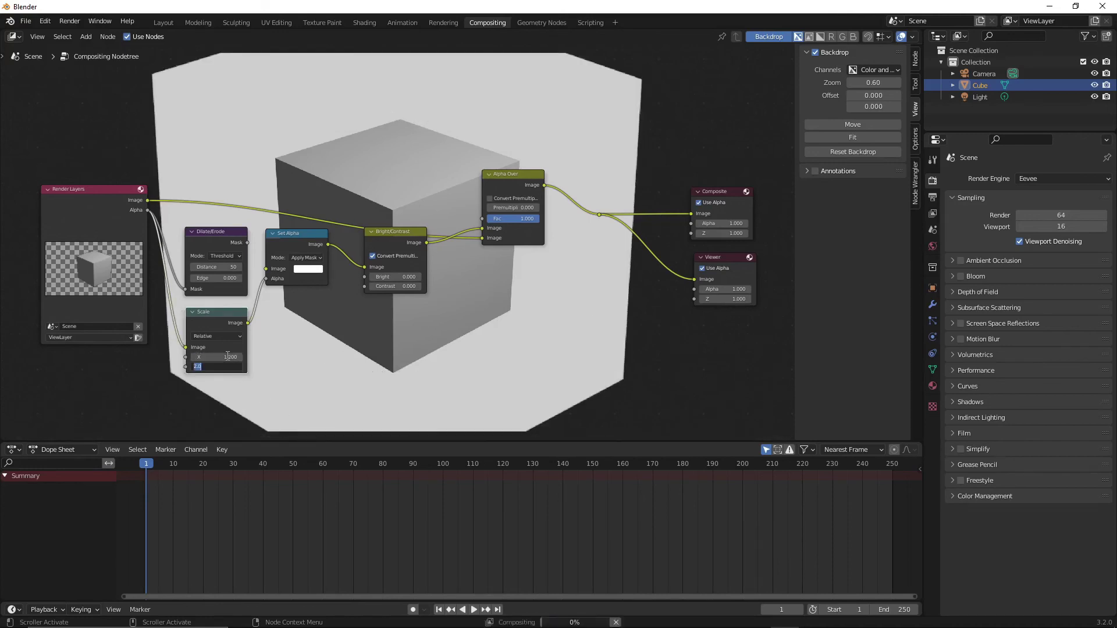
{"action": "type", "text": "1.2"}
{"action": "key", "text": "Return"}
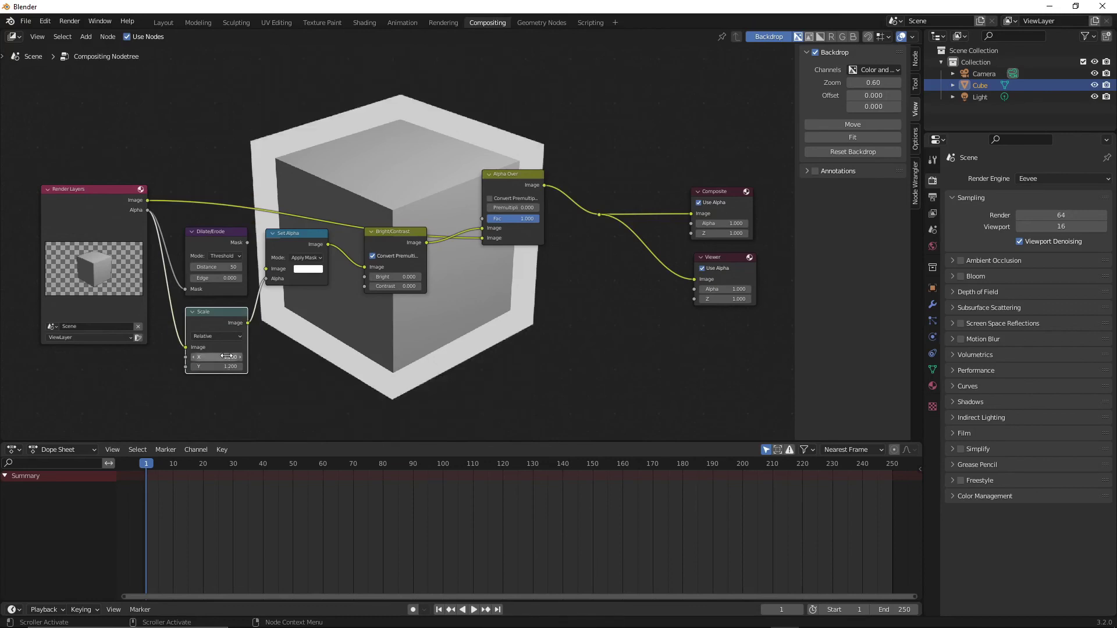
- Link the Dilate/Erode Mask output into Set Alpha's Alpha input, then reframe the node tree
{"action": "scroll", "coordinate": [486, 299], "scroll_direction": "down", "scroll_amount": 2}
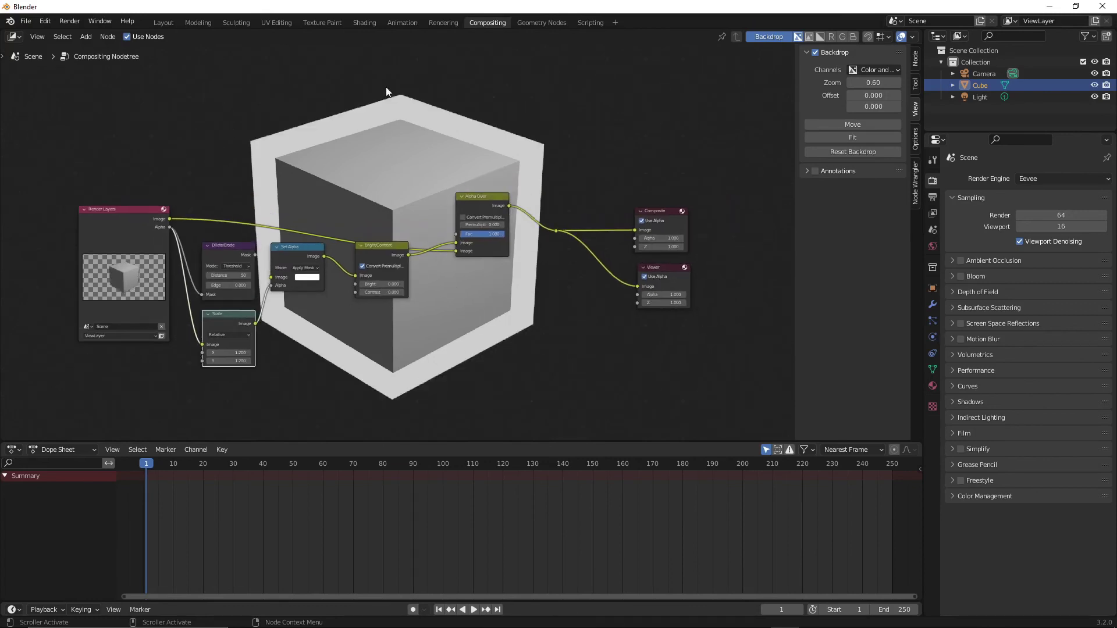
{"action": "scroll", "coordinate": [366, 358], "scroll_direction": "up", "scroll_amount": 2}
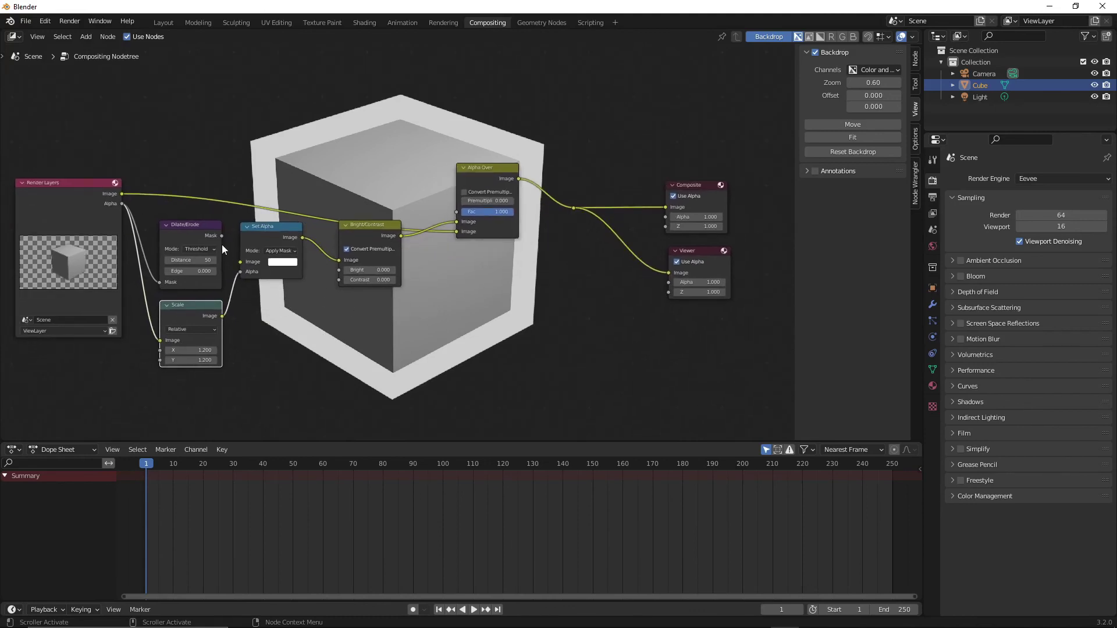
{"action": "left_click_drag", "start_coordinate": [222, 236], "coordinate": [240, 271]}
{"action": "scroll", "coordinate": [459, 328], "scroll_direction": "down", "scroll_amount": 2}
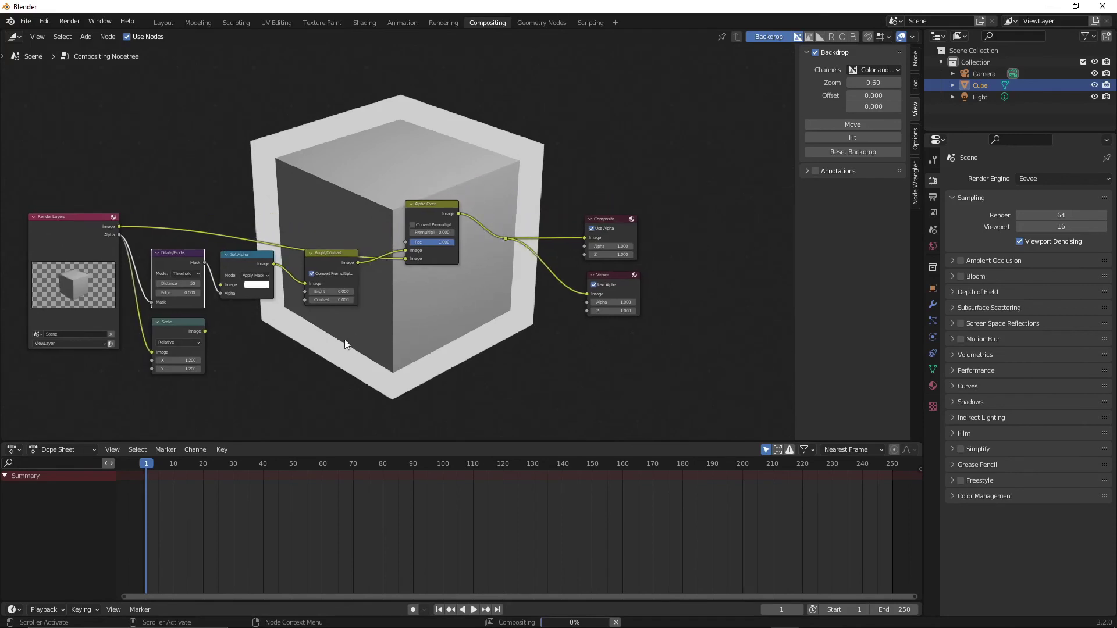
{"action": "middle_click_drag", "start_coordinate": [345, 344], "coordinate": [407, 333]}
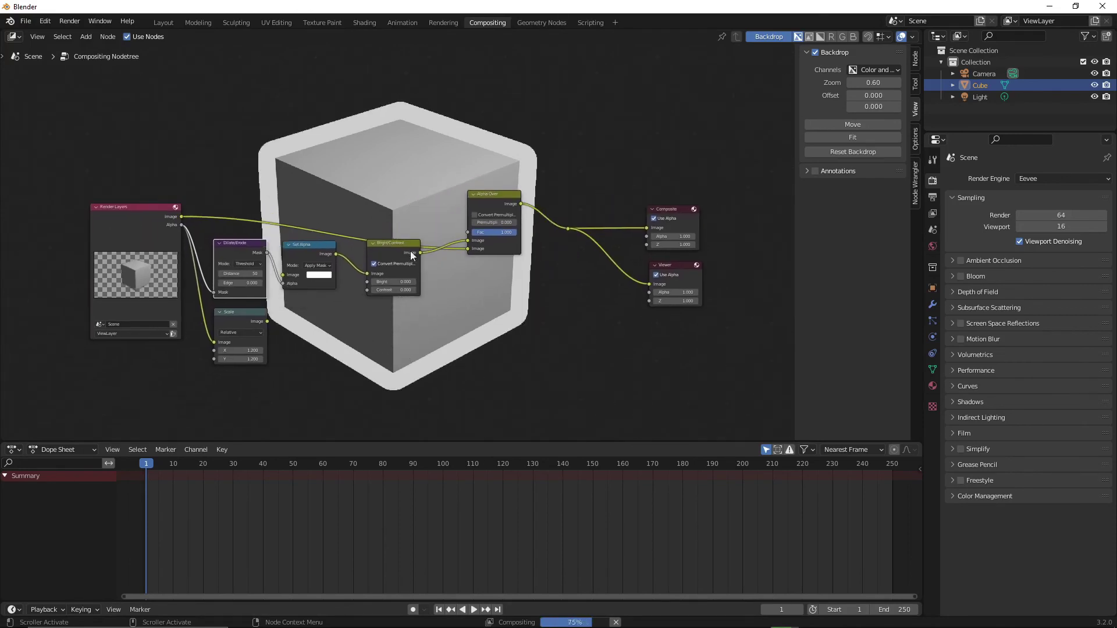
{"action": "middle_click_drag", "start_coordinate": [394, 182], "coordinate": [373, 186]}
{"action": "middle_click_drag", "start_coordinate": [258, 146], "coordinate": [299, 168]}
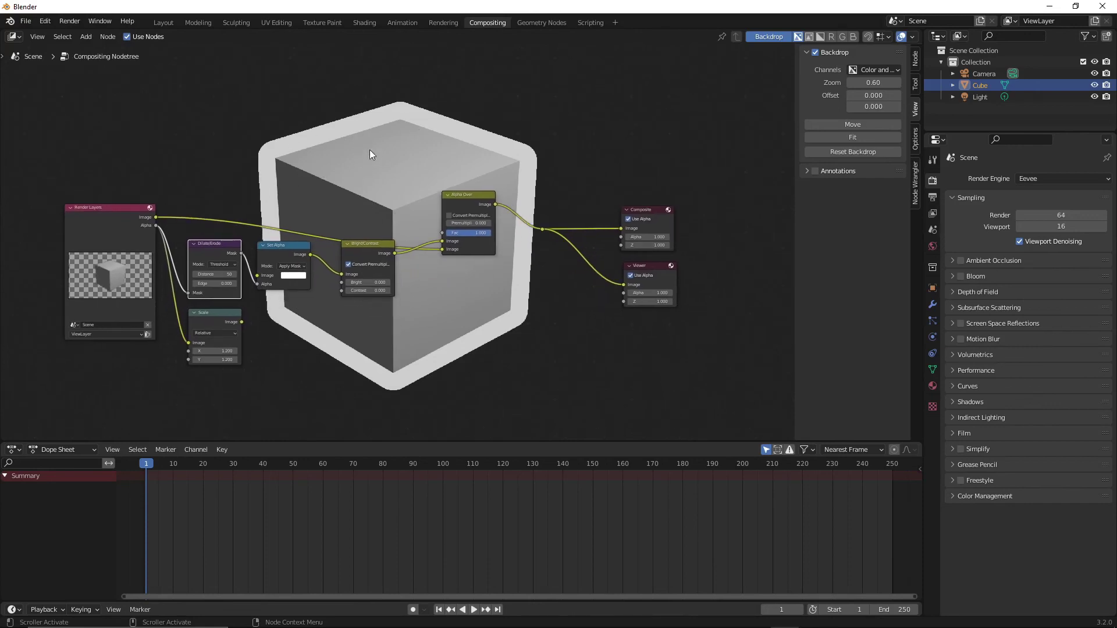
{"action": "scroll", "coordinate": [420, 288], "scroll_direction": "up", "scroll_amount": 1}
{"action": "mouse_move", "coordinate": [376, 332]}
{"action": "middle_mouse_down"}
{"action": "mouse_move", "coordinate": [406, 314]}
{"action": "mouse_move", "coordinate": [381, 339]}
{"action": "middle_mouse_up"}
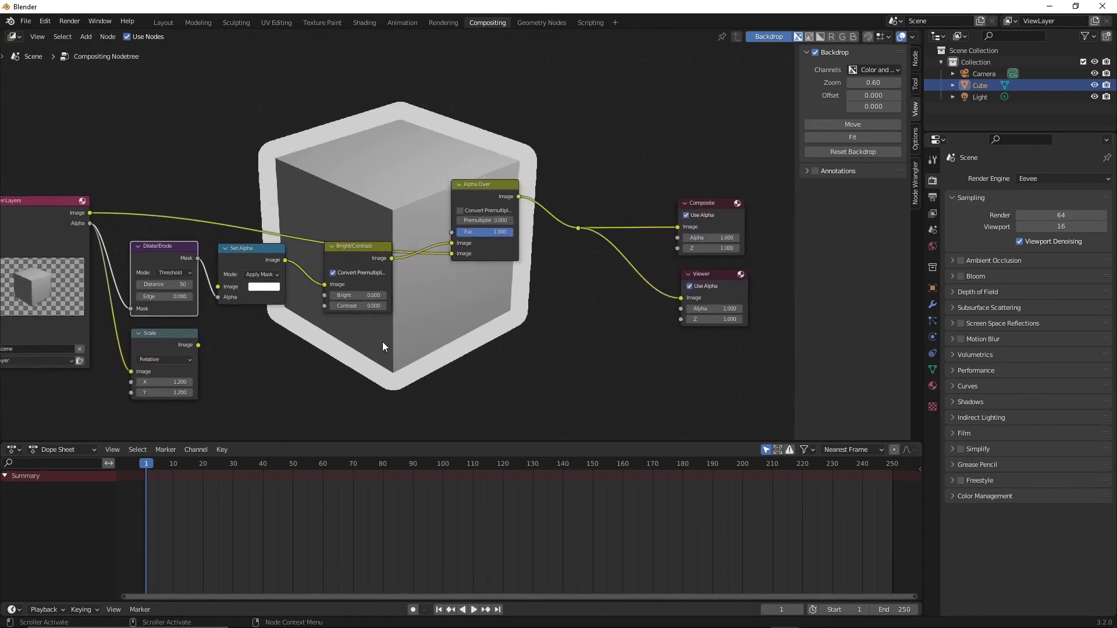
- Give the Bright/Contrast node Bright 100 and Contrast 100, correcting an initial 99.9 contrast
{"action": "left_click", "coordinate": [353, 296]}
{"action": "type", "text": "100"}
{"action": "key", "text": "Return"}
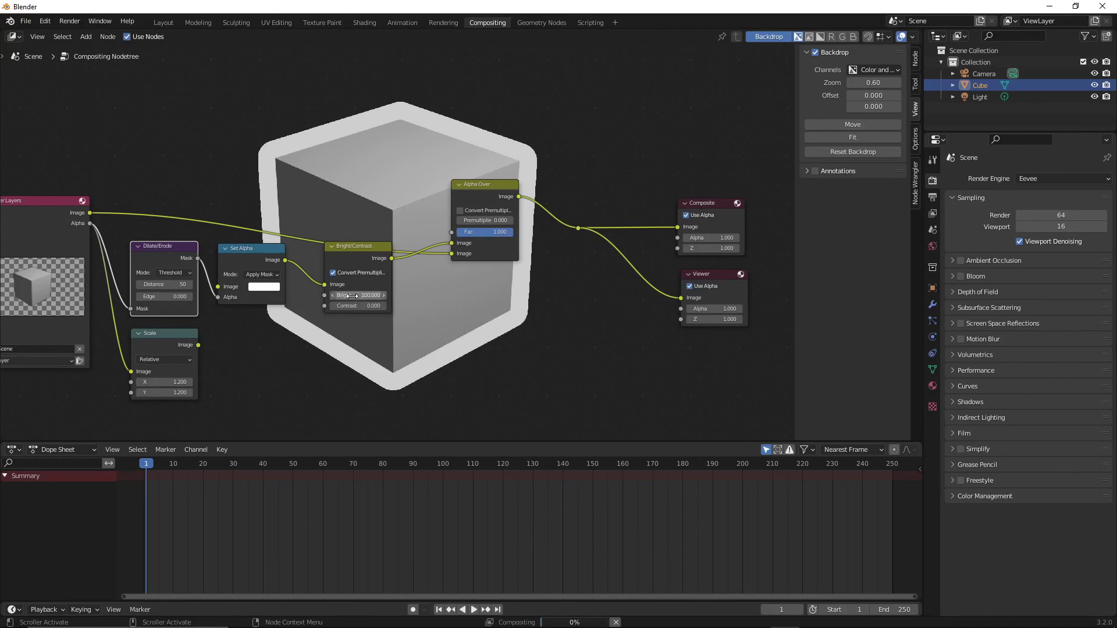
{"action": "left_click", "coordinate": [366, 307]}
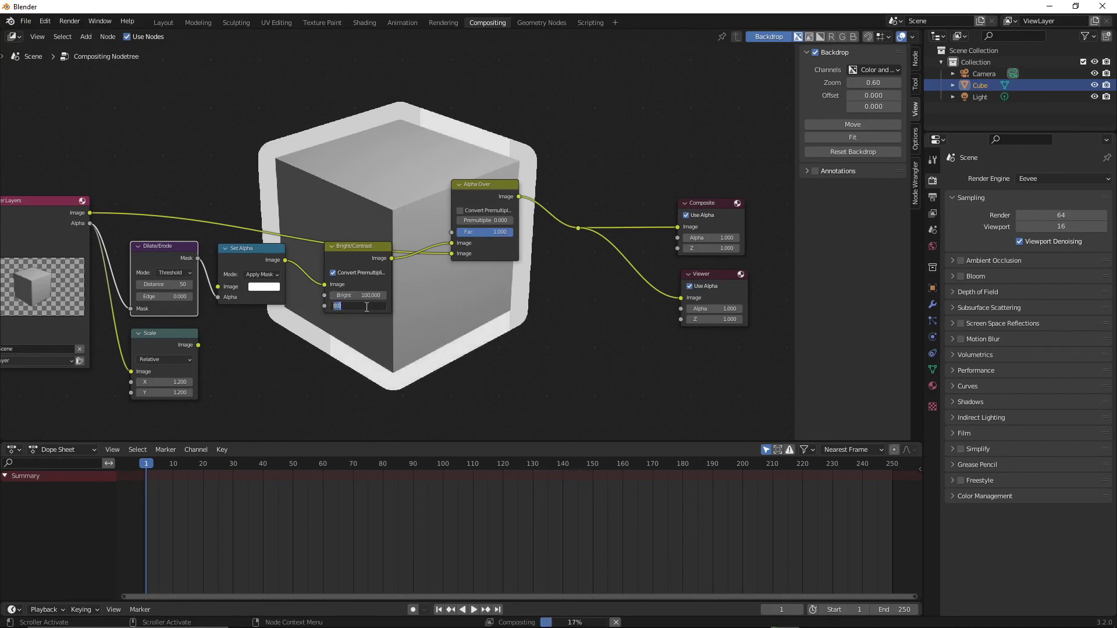
{"action": "type", "text": "99"}
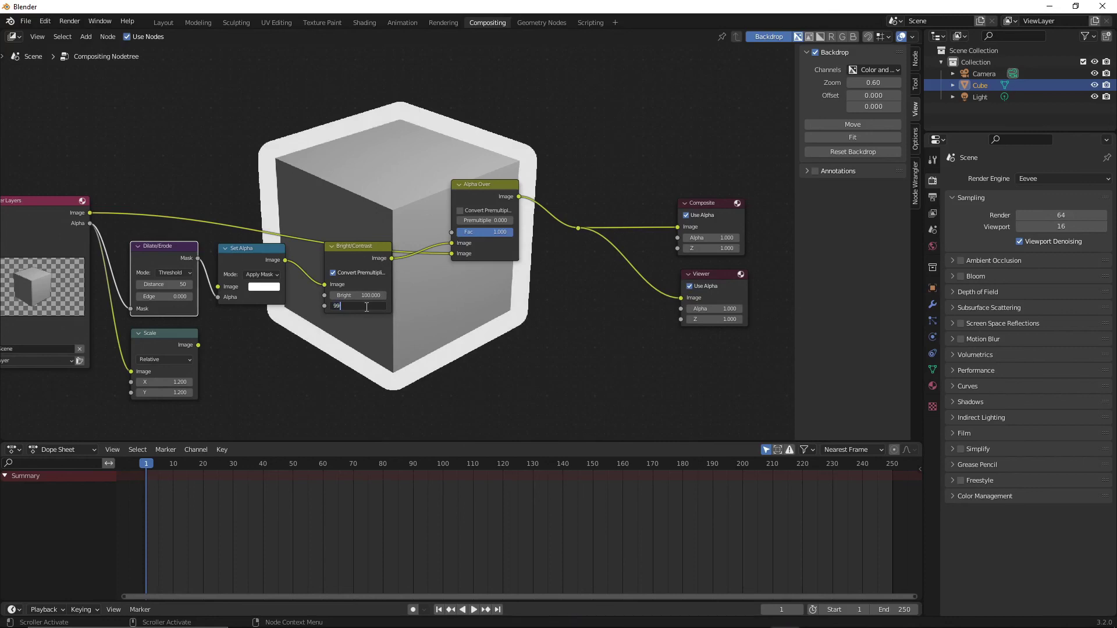
{"action": "type", "text": ".9"}
{"action": "key", "text": "Return"}
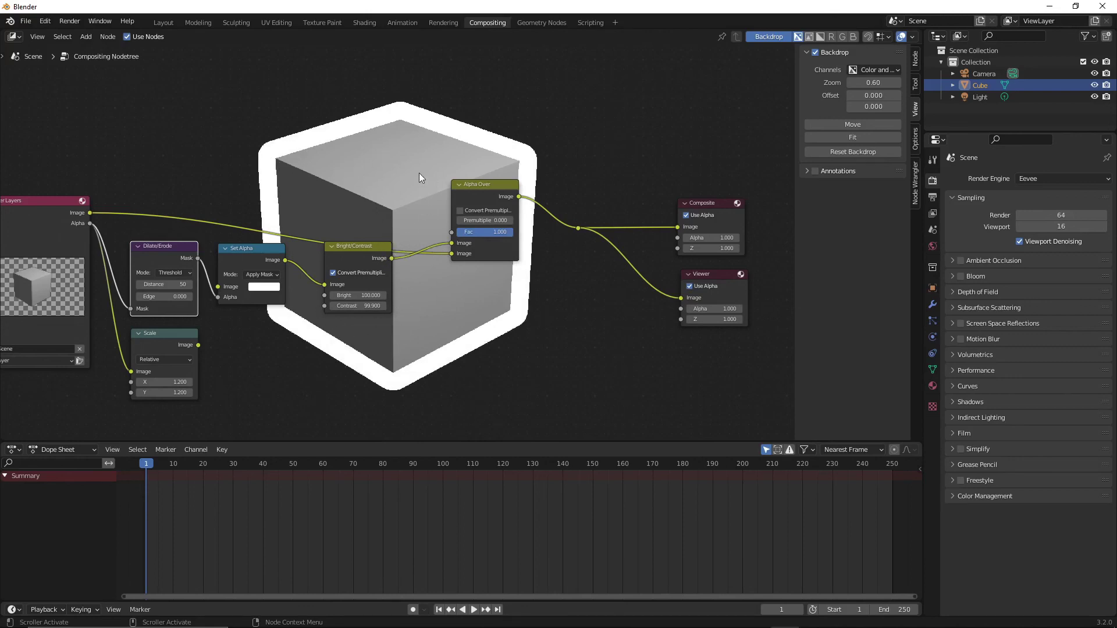
{"action": "mouse_move", "coordinate": [419, 178]}
{"action": "middle_mouse_down"}
{"action": "mouse_move", "coordinate": [408, 193]}
{"action": "mouse_move", "coordinate": [399, 168]}
{"action": "middle_mouse_up"}
{"action": "middle_click_drag", "start_coordinate": [450, 269], "coordinate": [449, 293]}
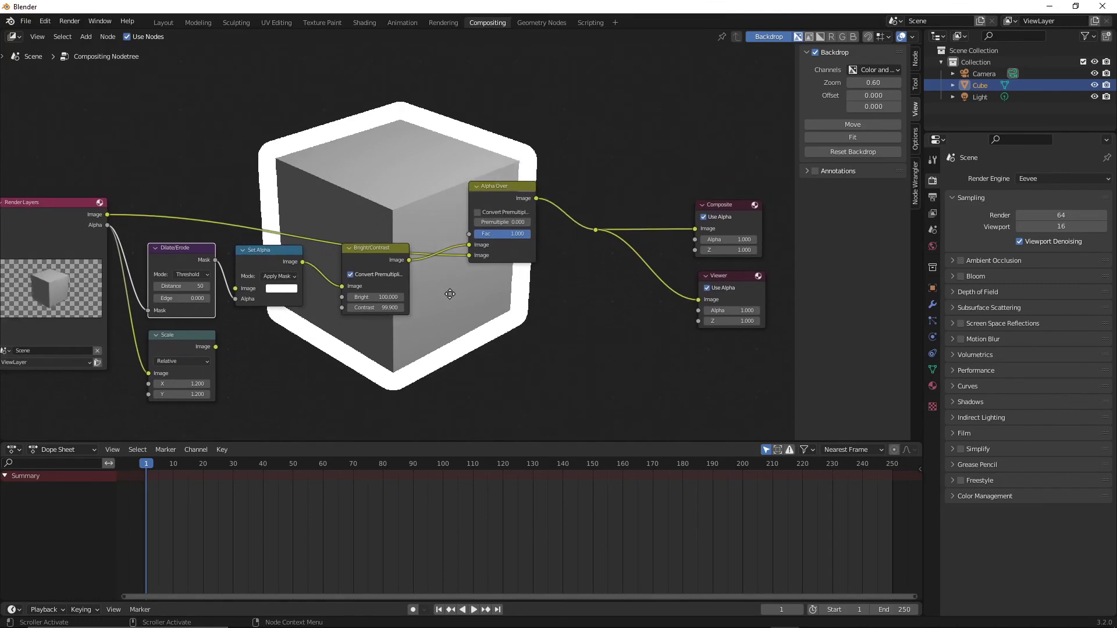
{"action": "left_click", "coordinate": [375, 307]}
{"action": "type", "text": "100"}
{"action": "key", "text": "Return"}
{"action": "middle_click_drag", "start_coordinate": [464, 328], "coordinate": [440, 317]}
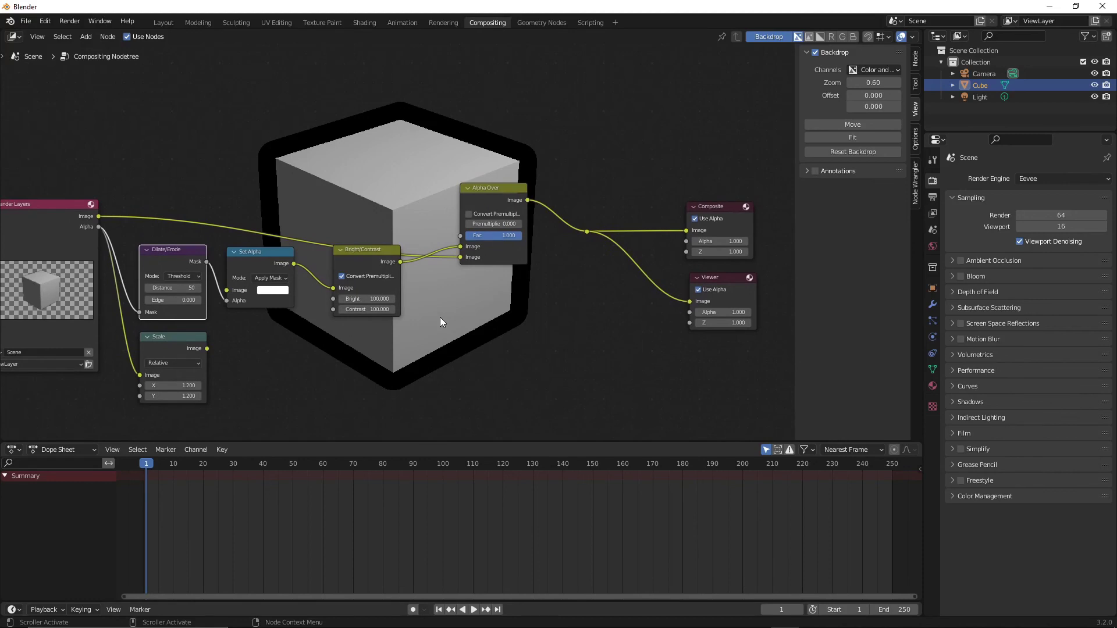
- Render the current frame to view the black-outlined cube on a transparent background
{"action": "left_click", "coordinate": [70, 21]}
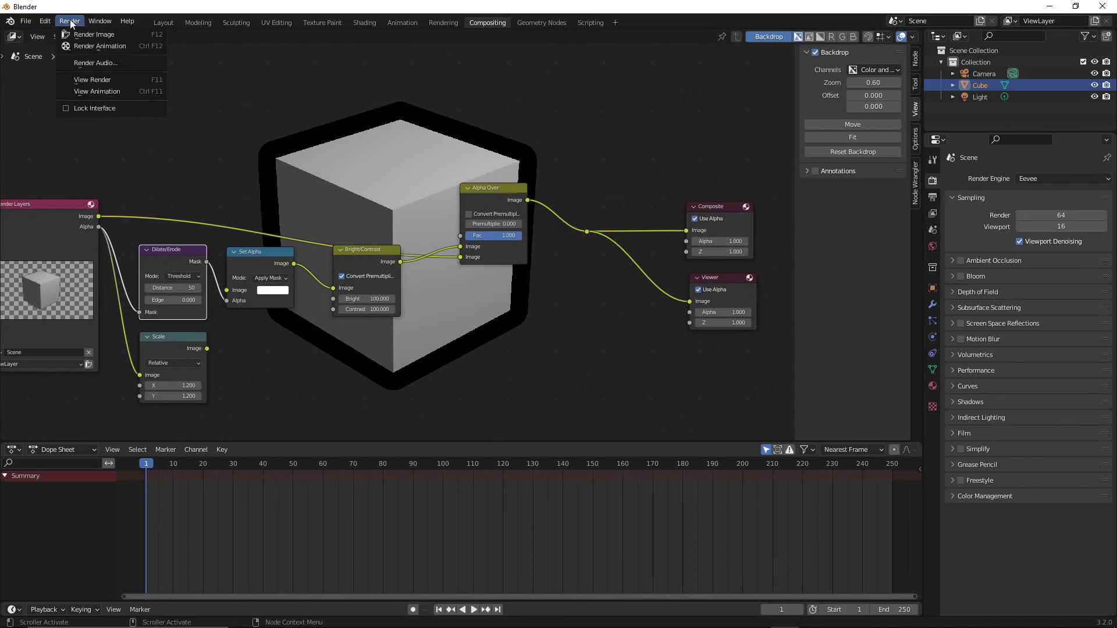
{"action": "left_click", "coordinate": [84, 31]}
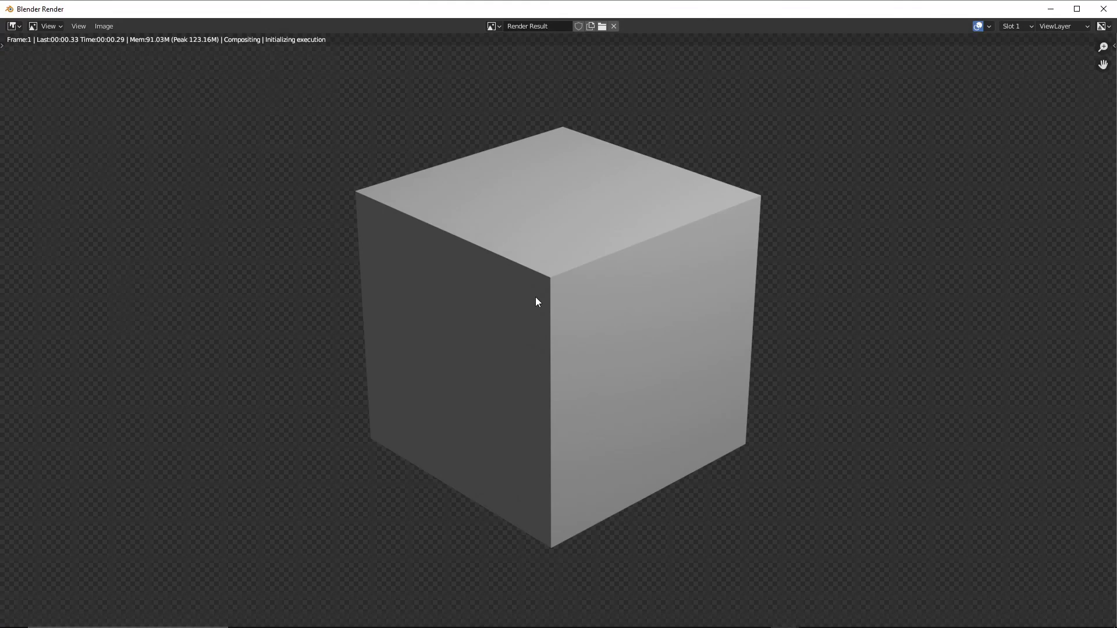
{"action": "scroll", "coordinate": [536, 301], "scroll_direction": "down", "scroll_amount": 3}
{"action": "scroll", "coordinate": [552, 302], "scroll_direction": "up", "scroll_amount": 2}
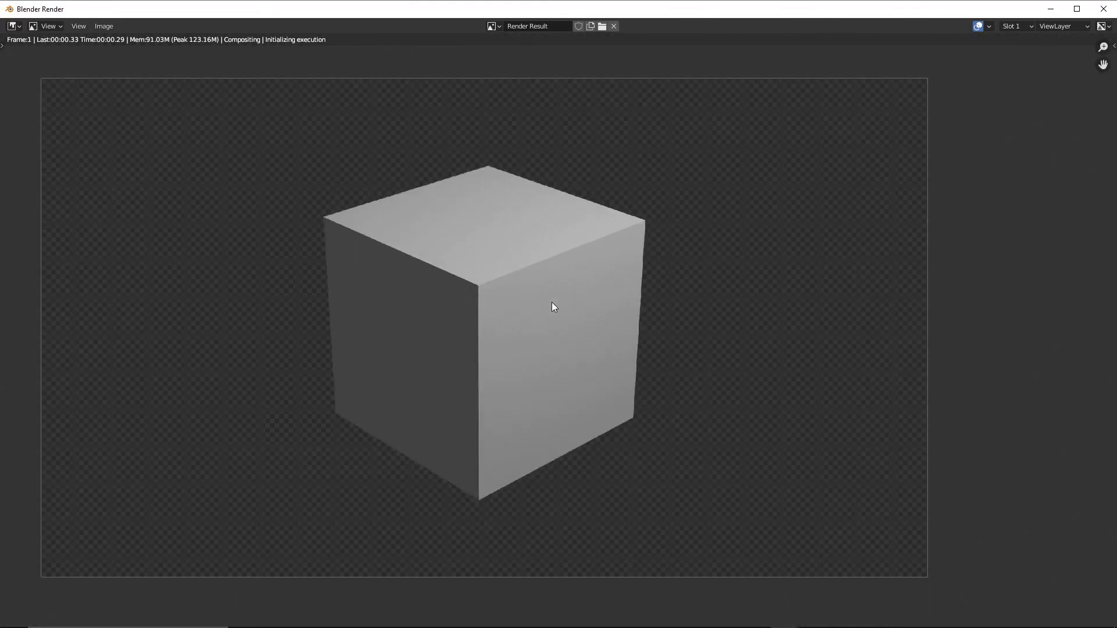